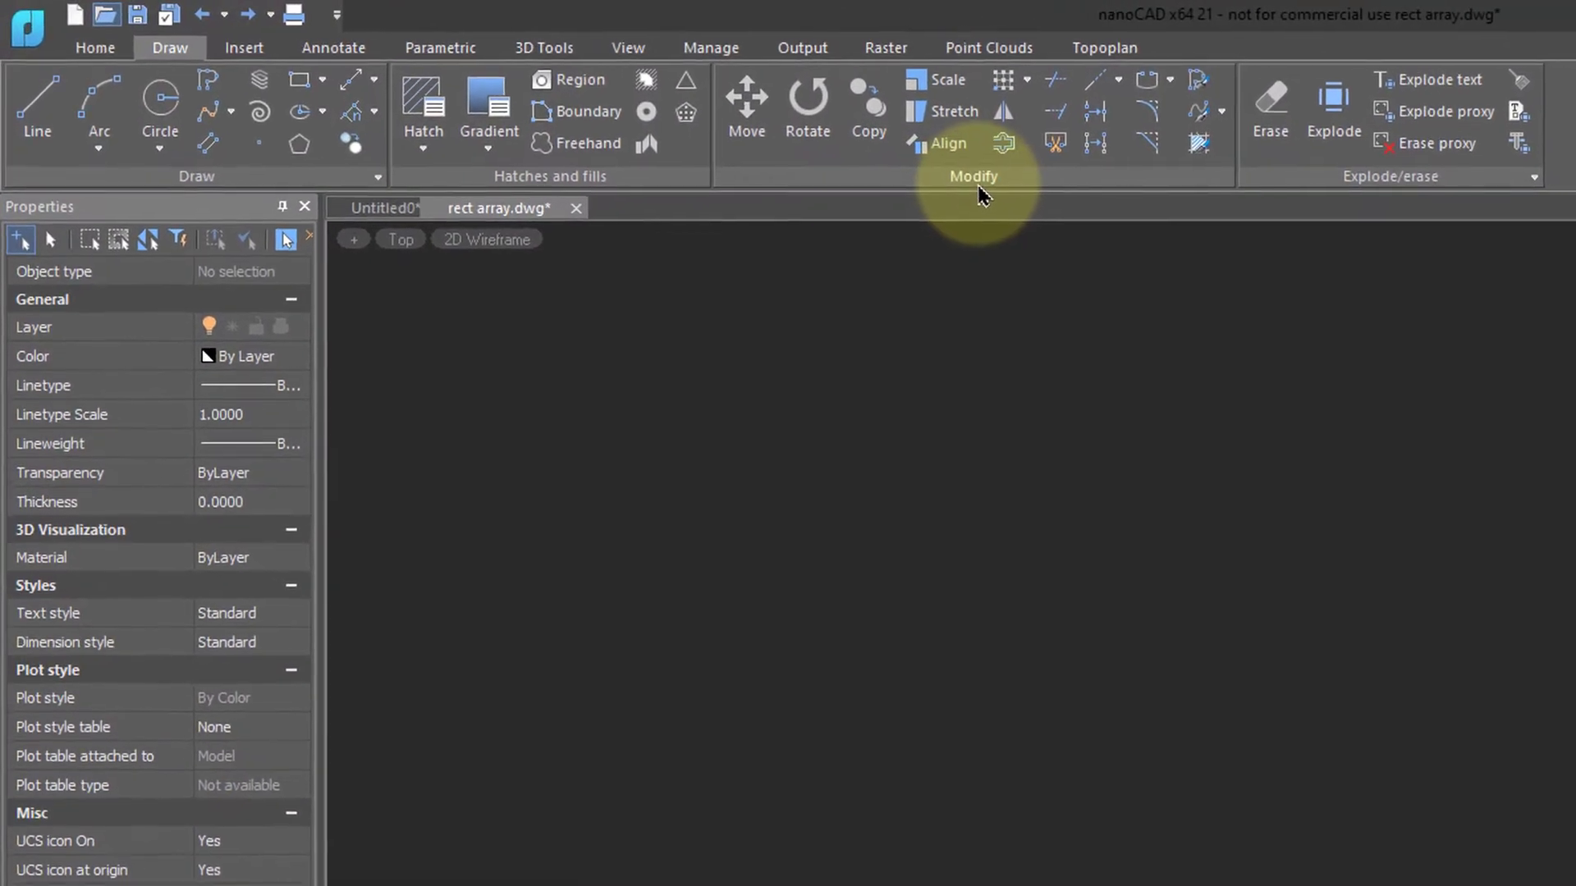
- Make a rectangular array of the D shape with four columns and three rows
left_click(1035, 85)
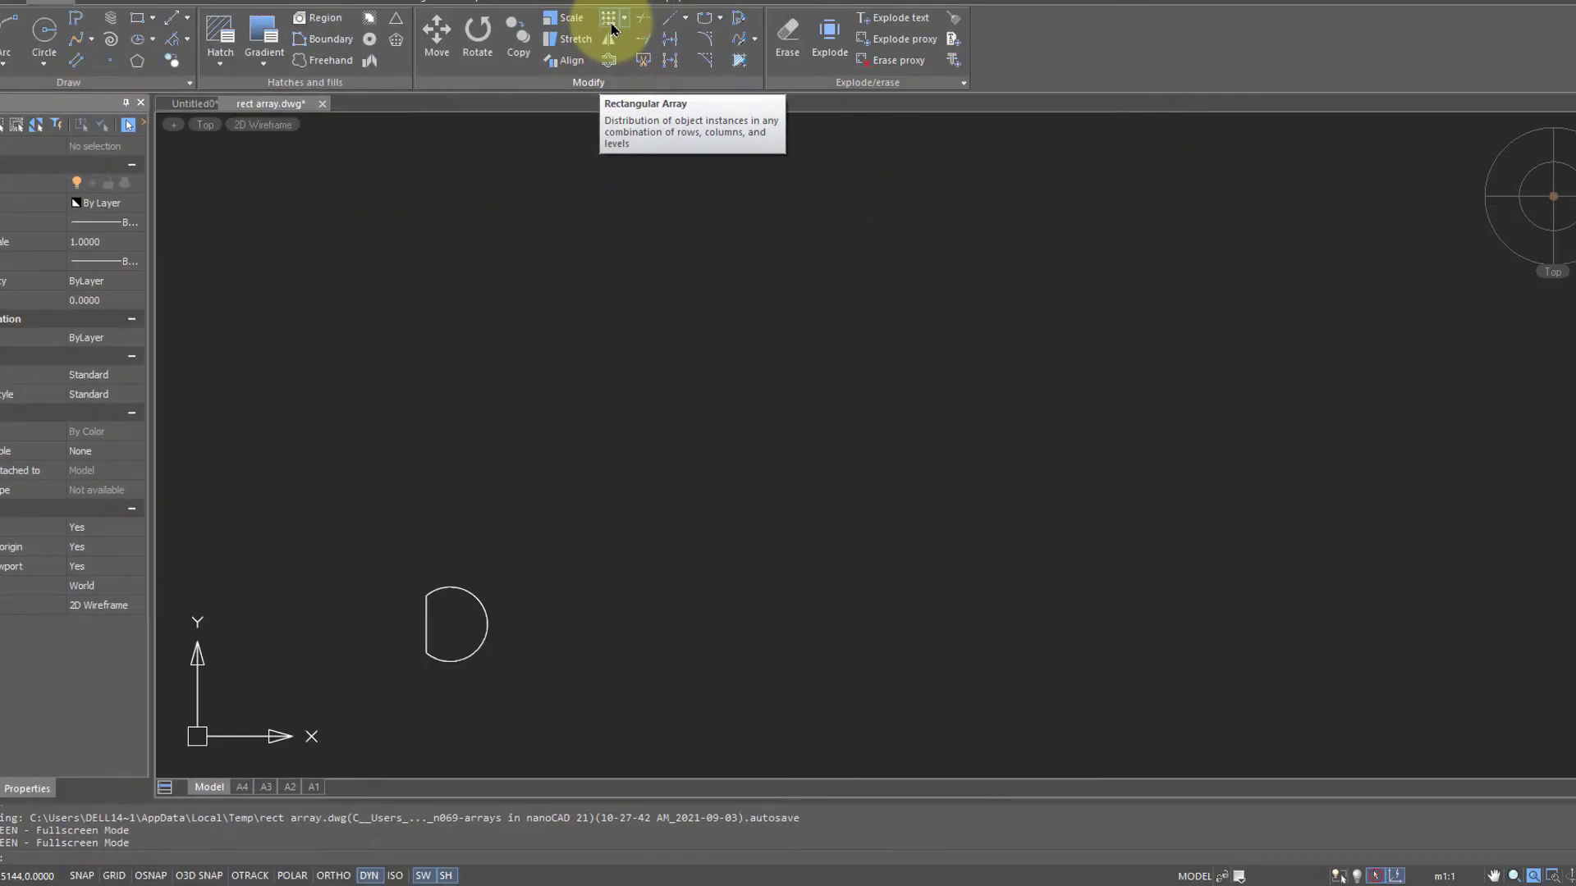
left_click(612, 27)
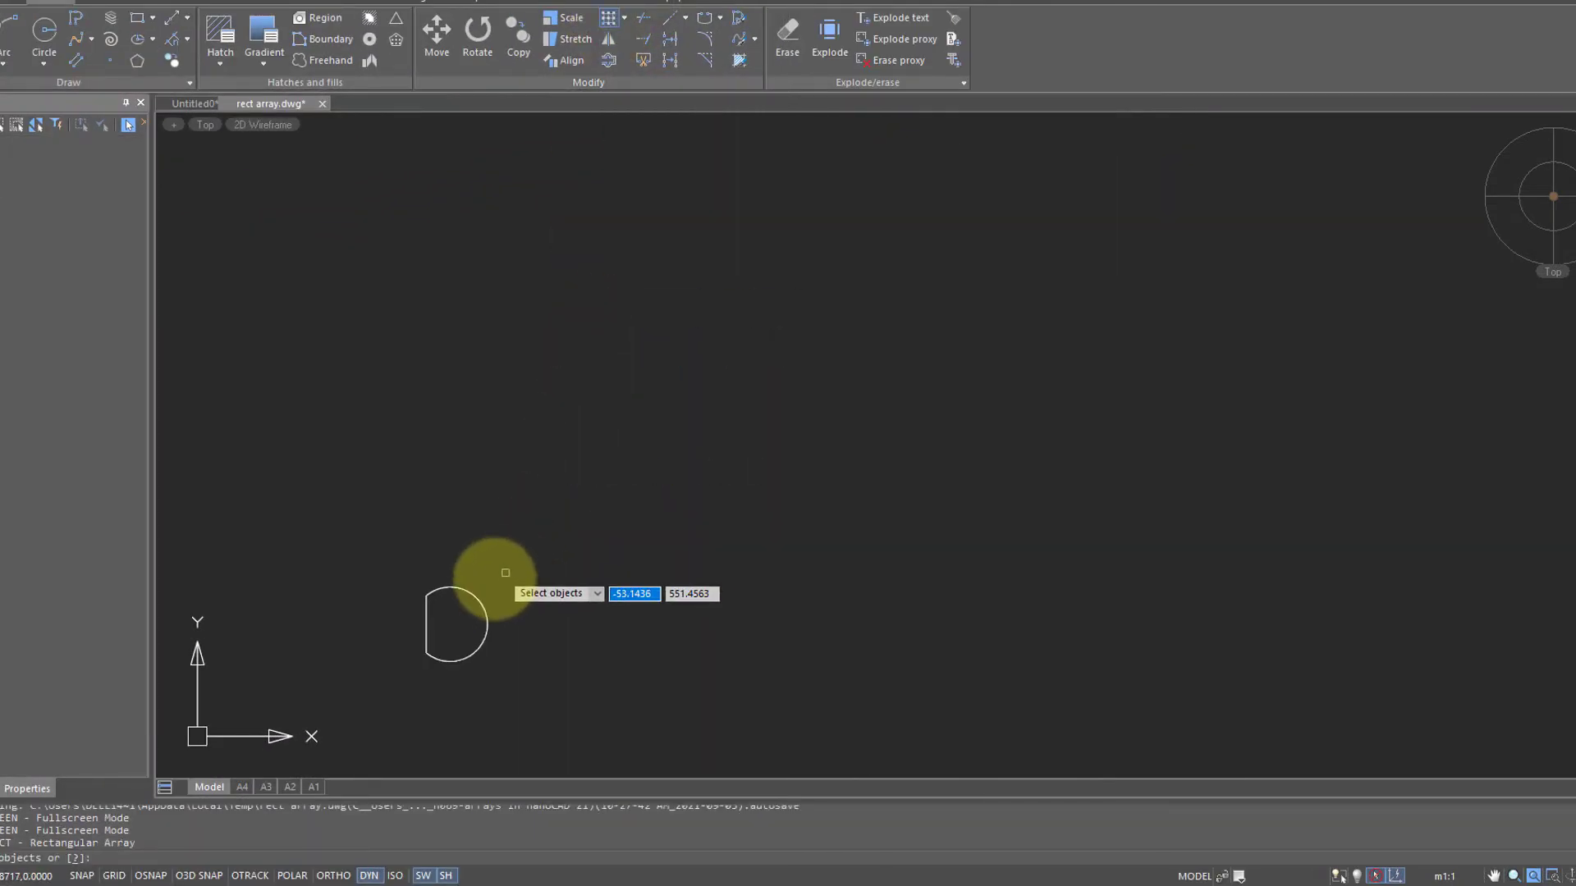
left_click(482, 603)
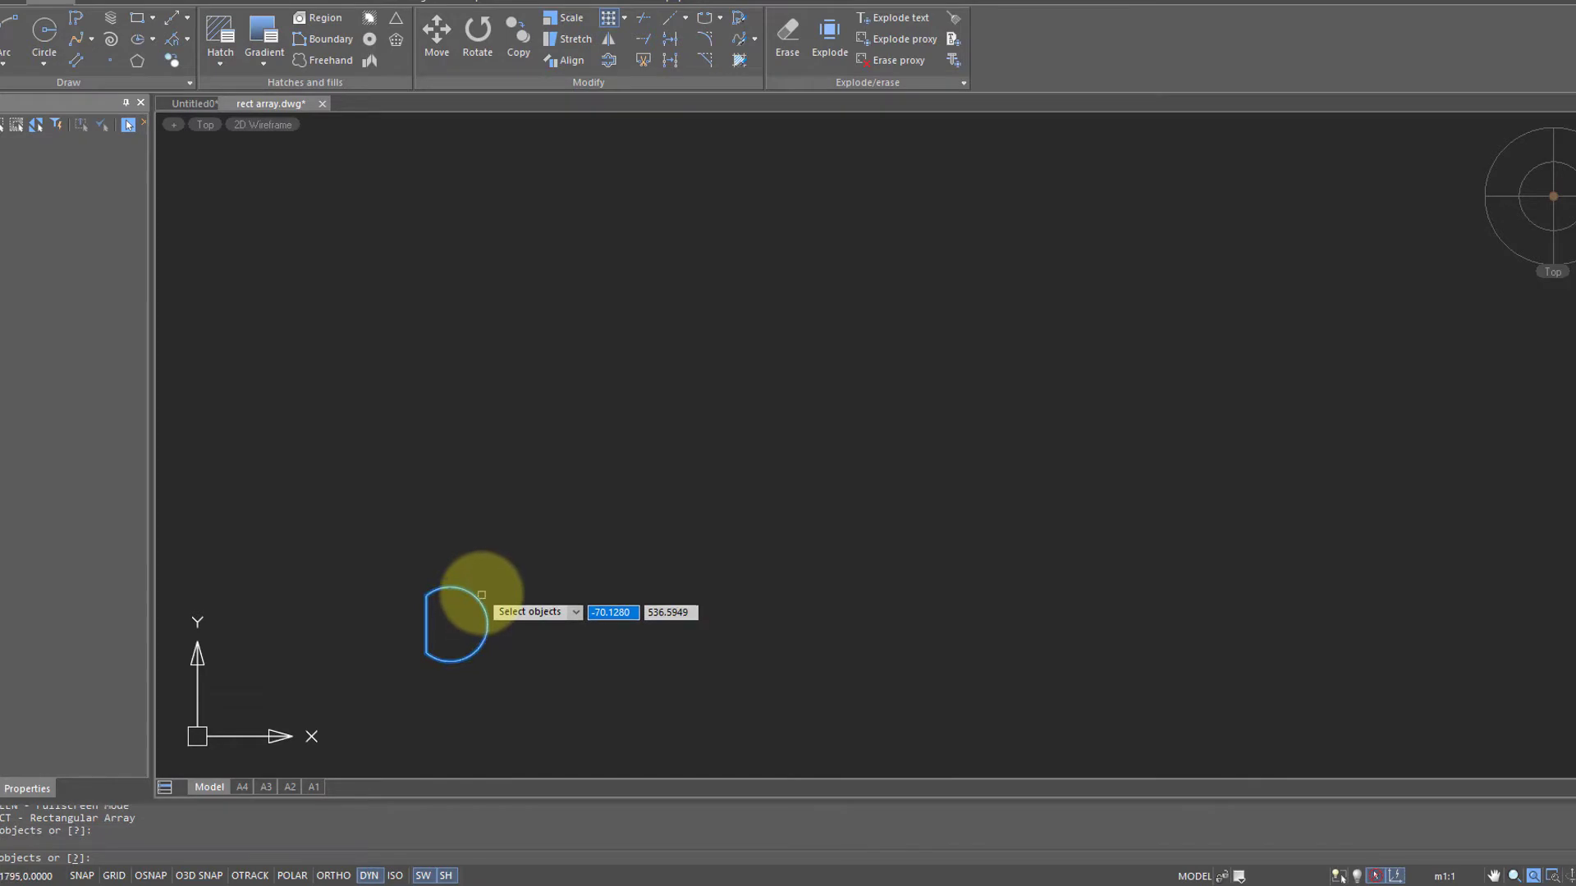
key("Return")
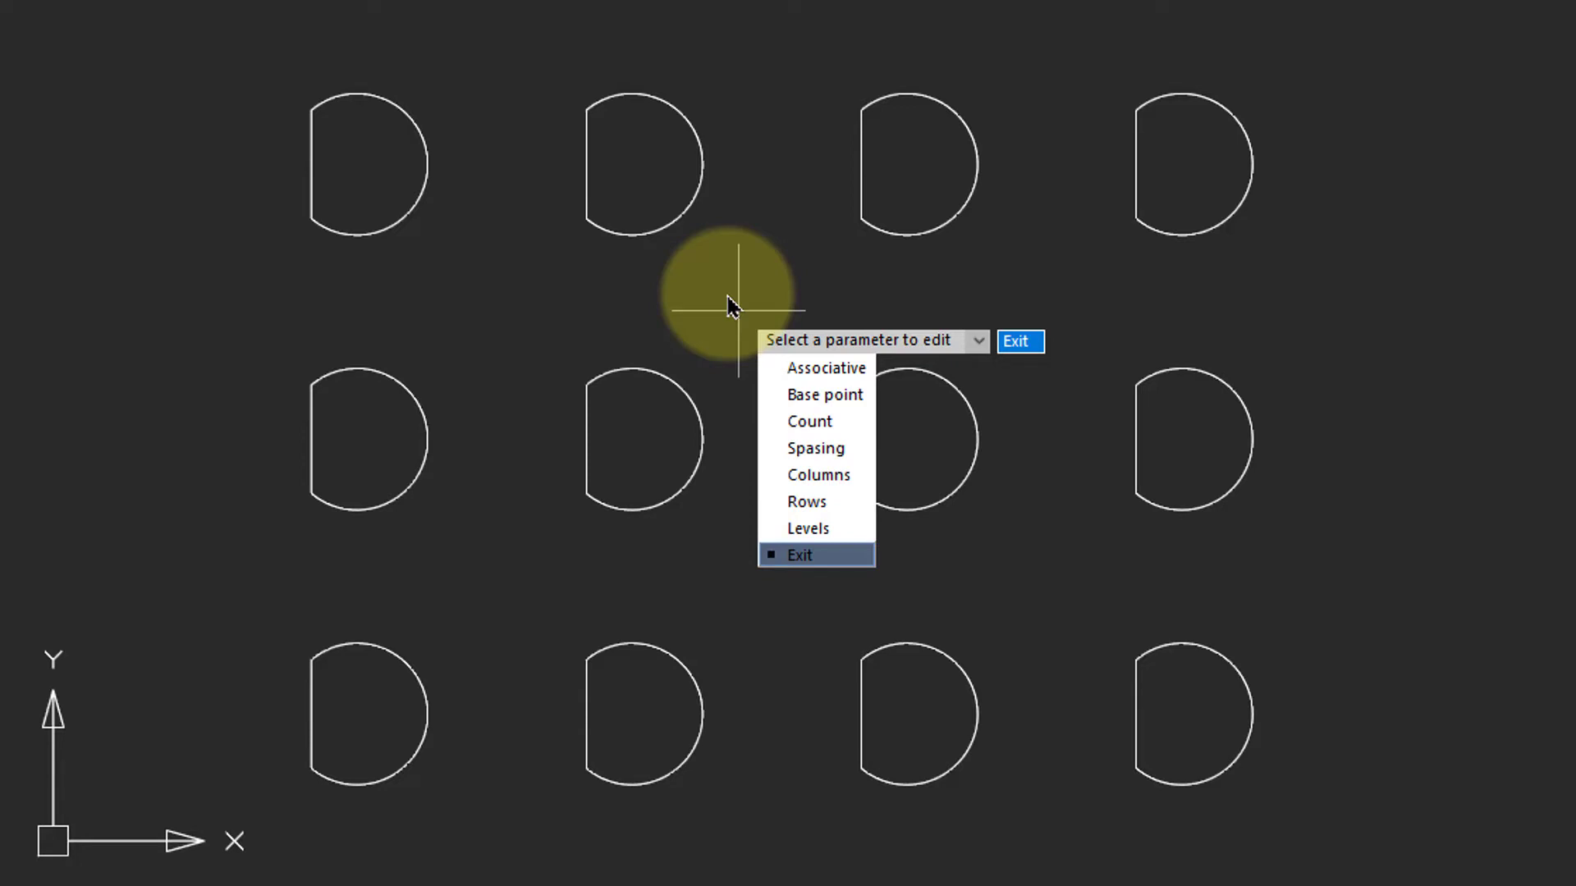
- Set the array count to 6 columns and 2 rows
left_click(847, 426)
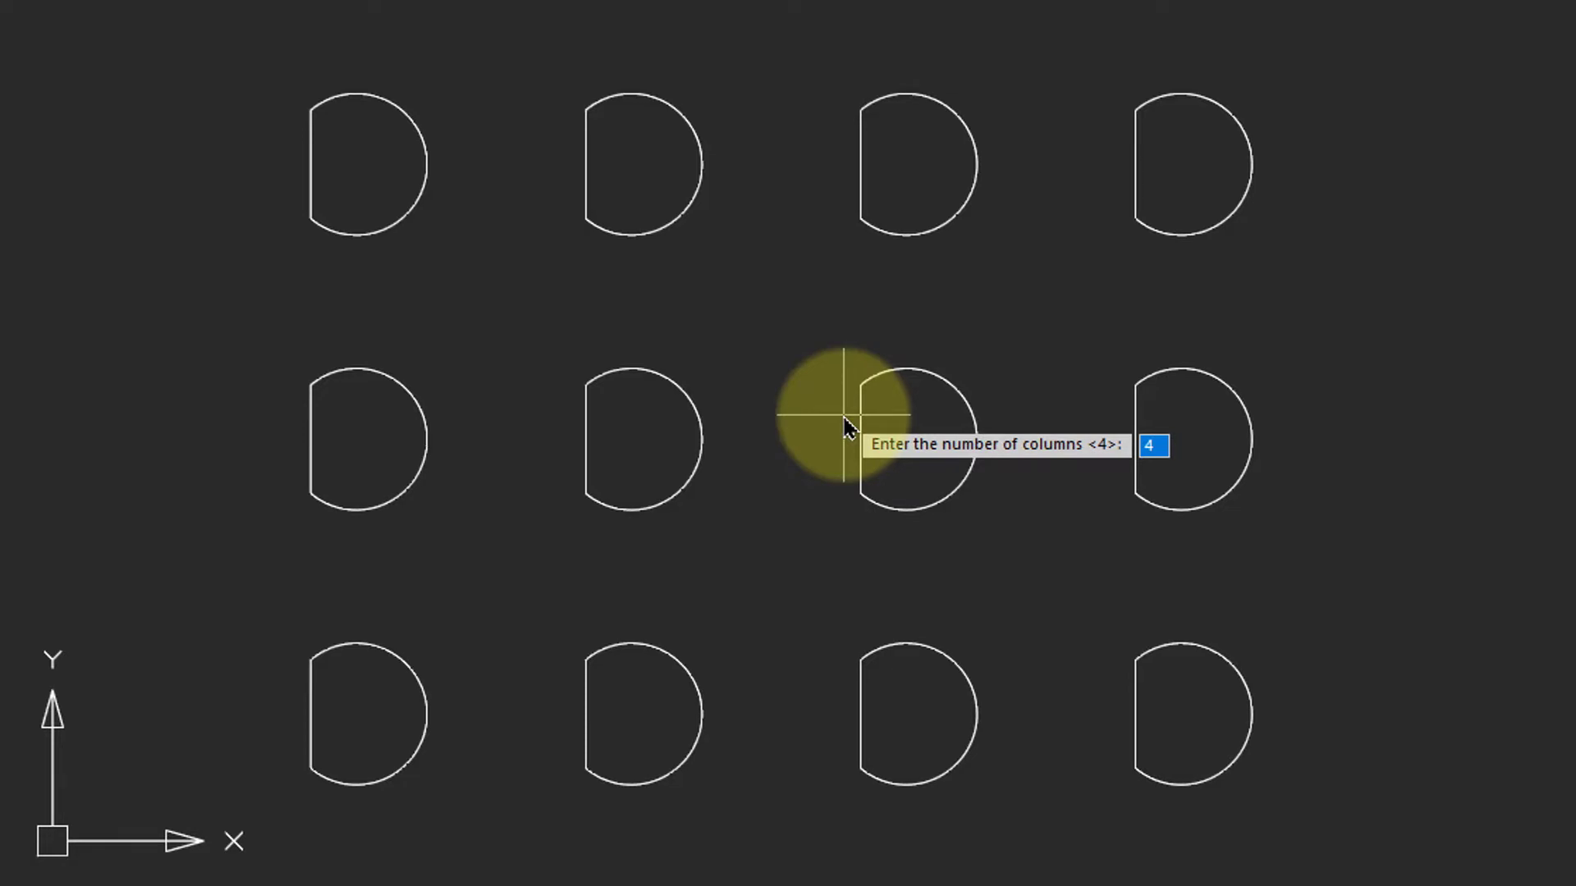
type("6")
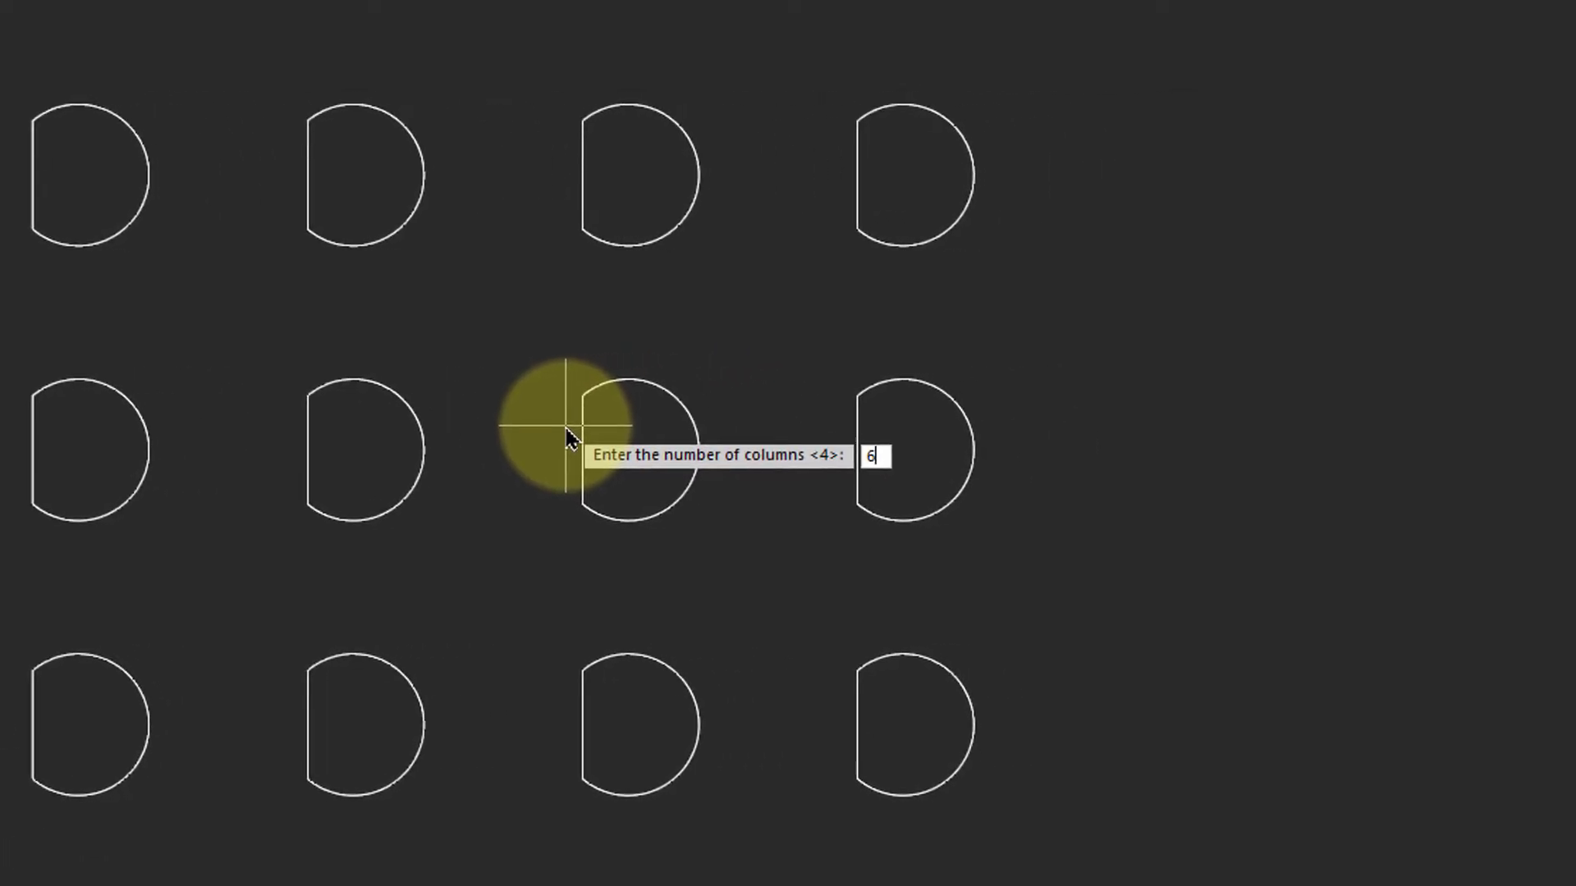
key("Return")
type("2")
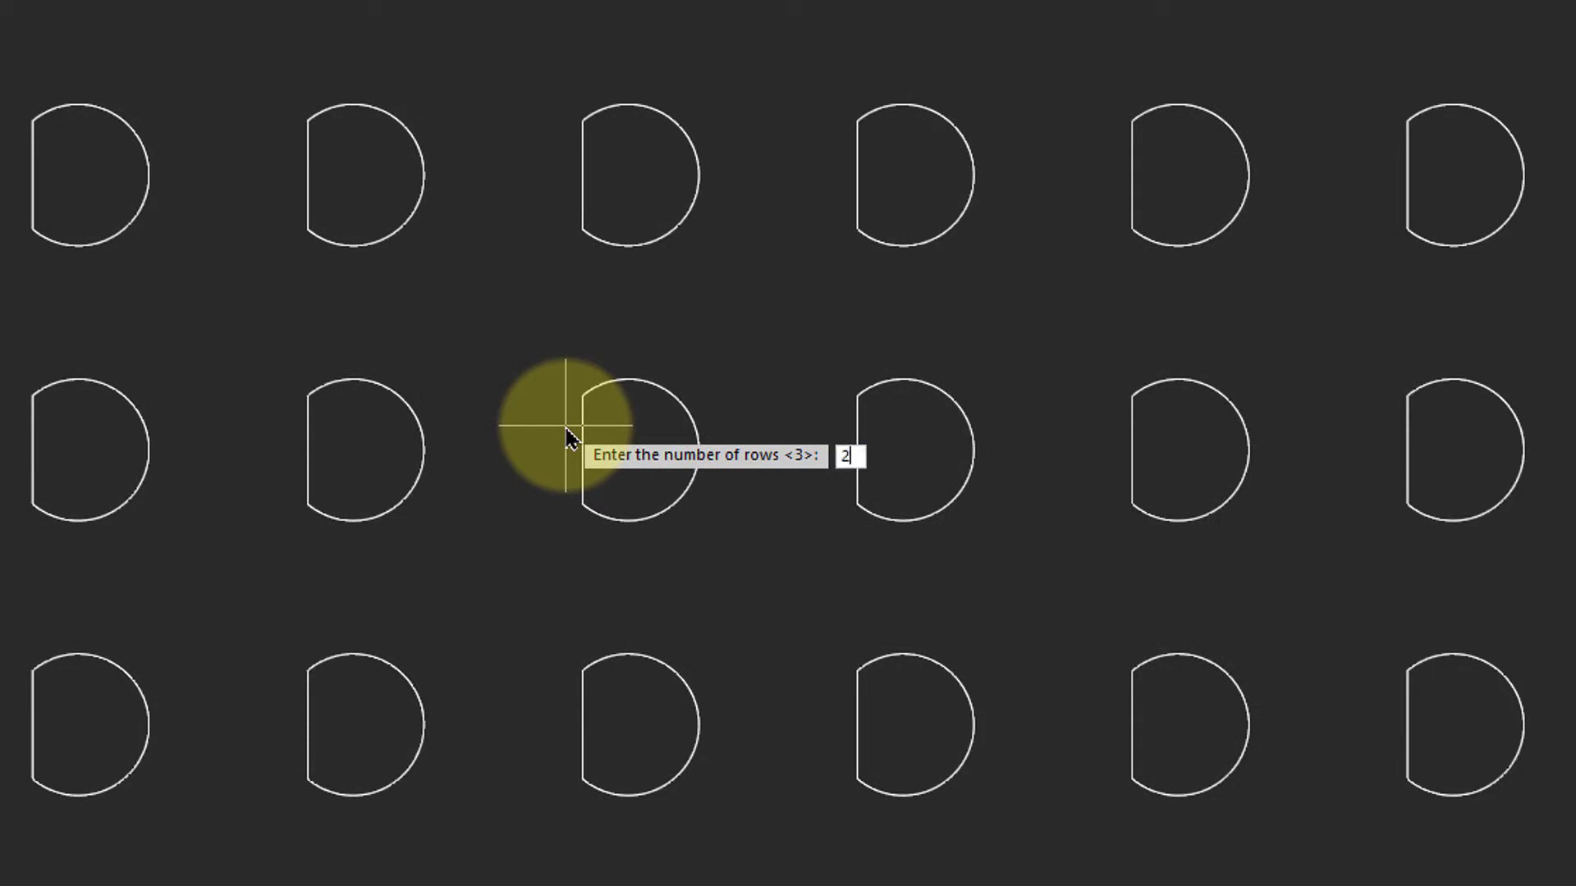
key("Return")
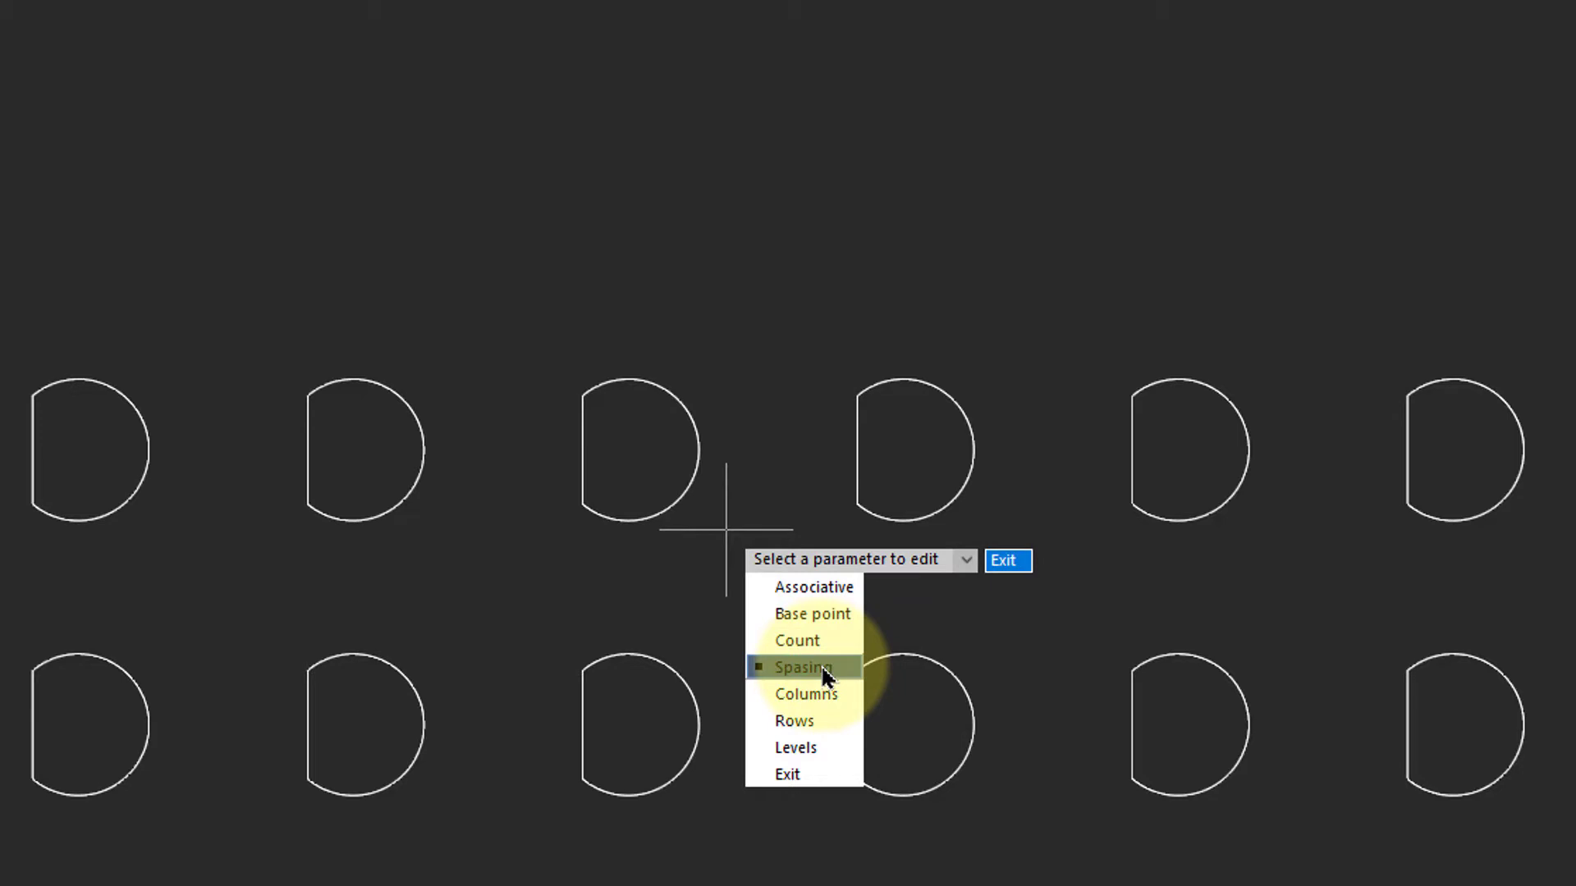
- Space the columns 100 and the rows 50 apart, then exit array editing
left_click(820, 665)
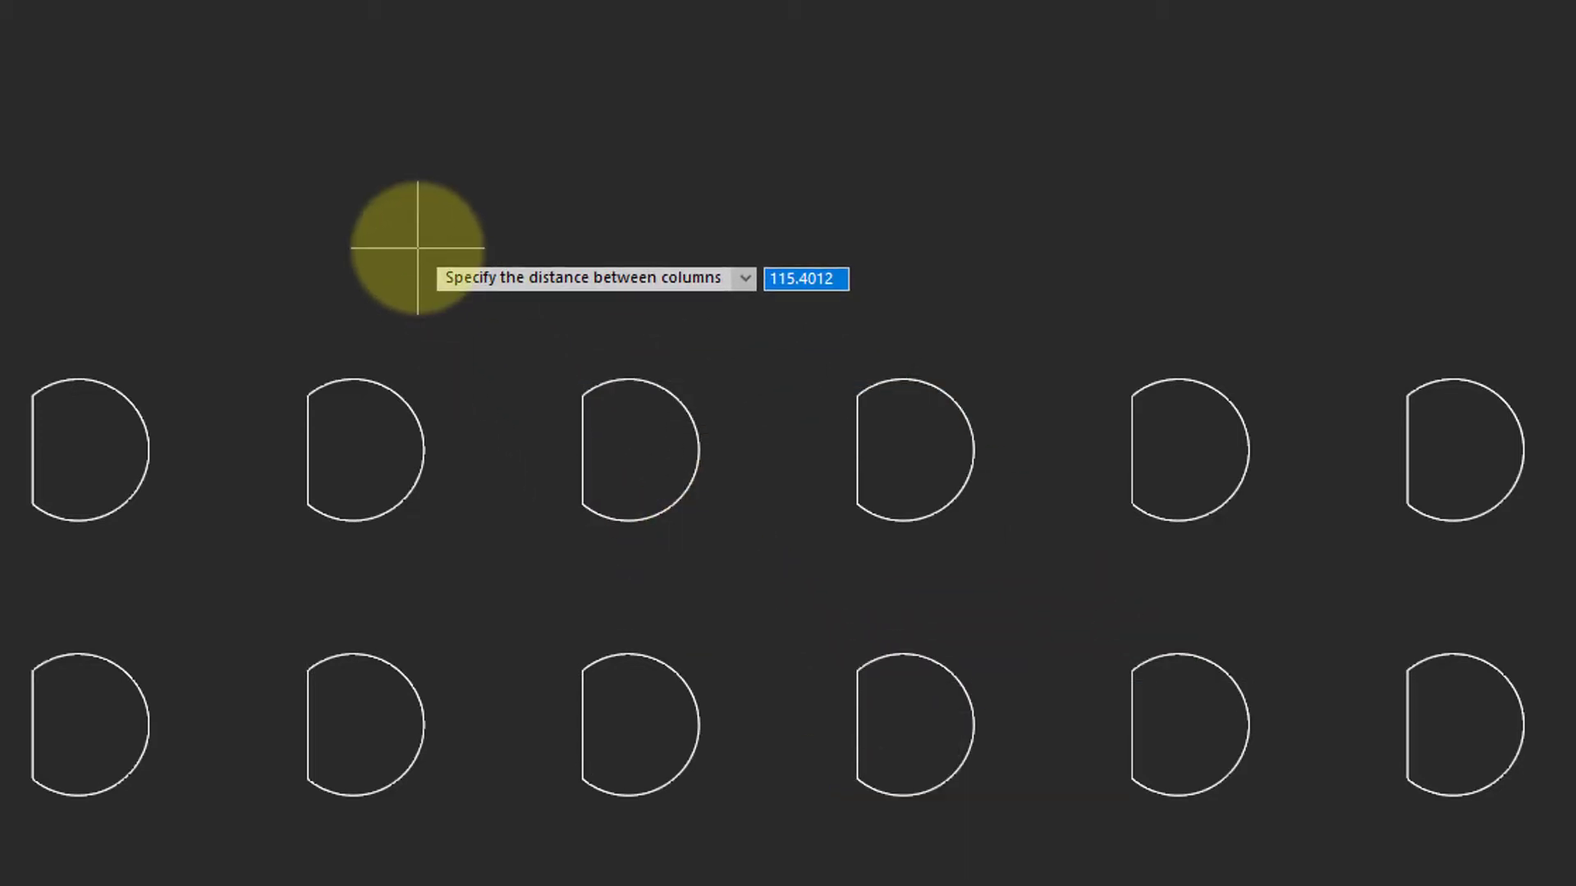
key("Return")
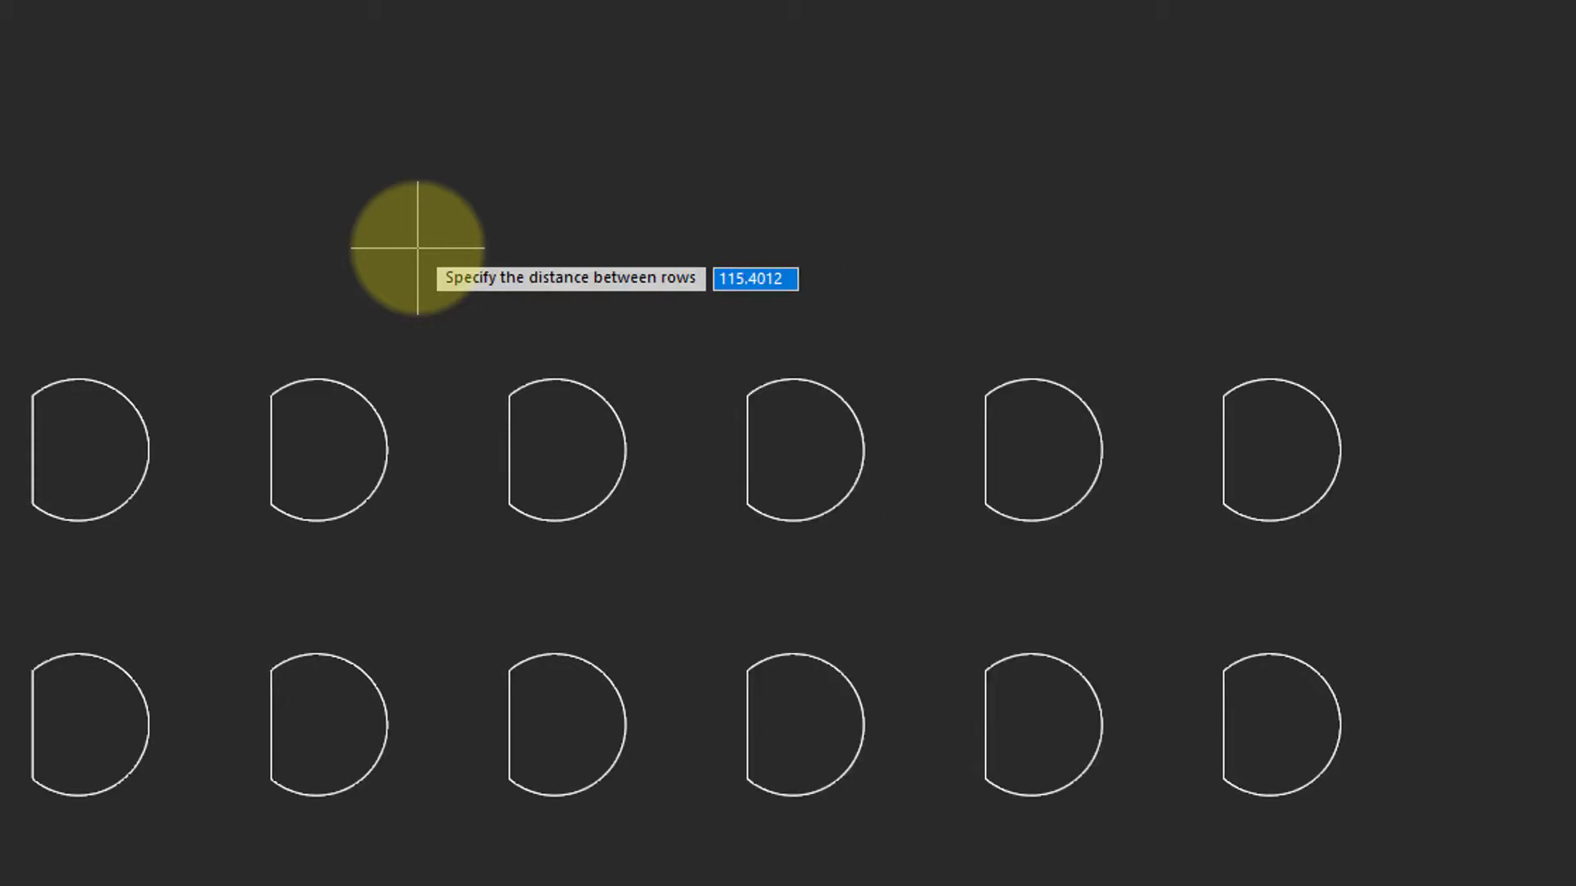
key("Return")
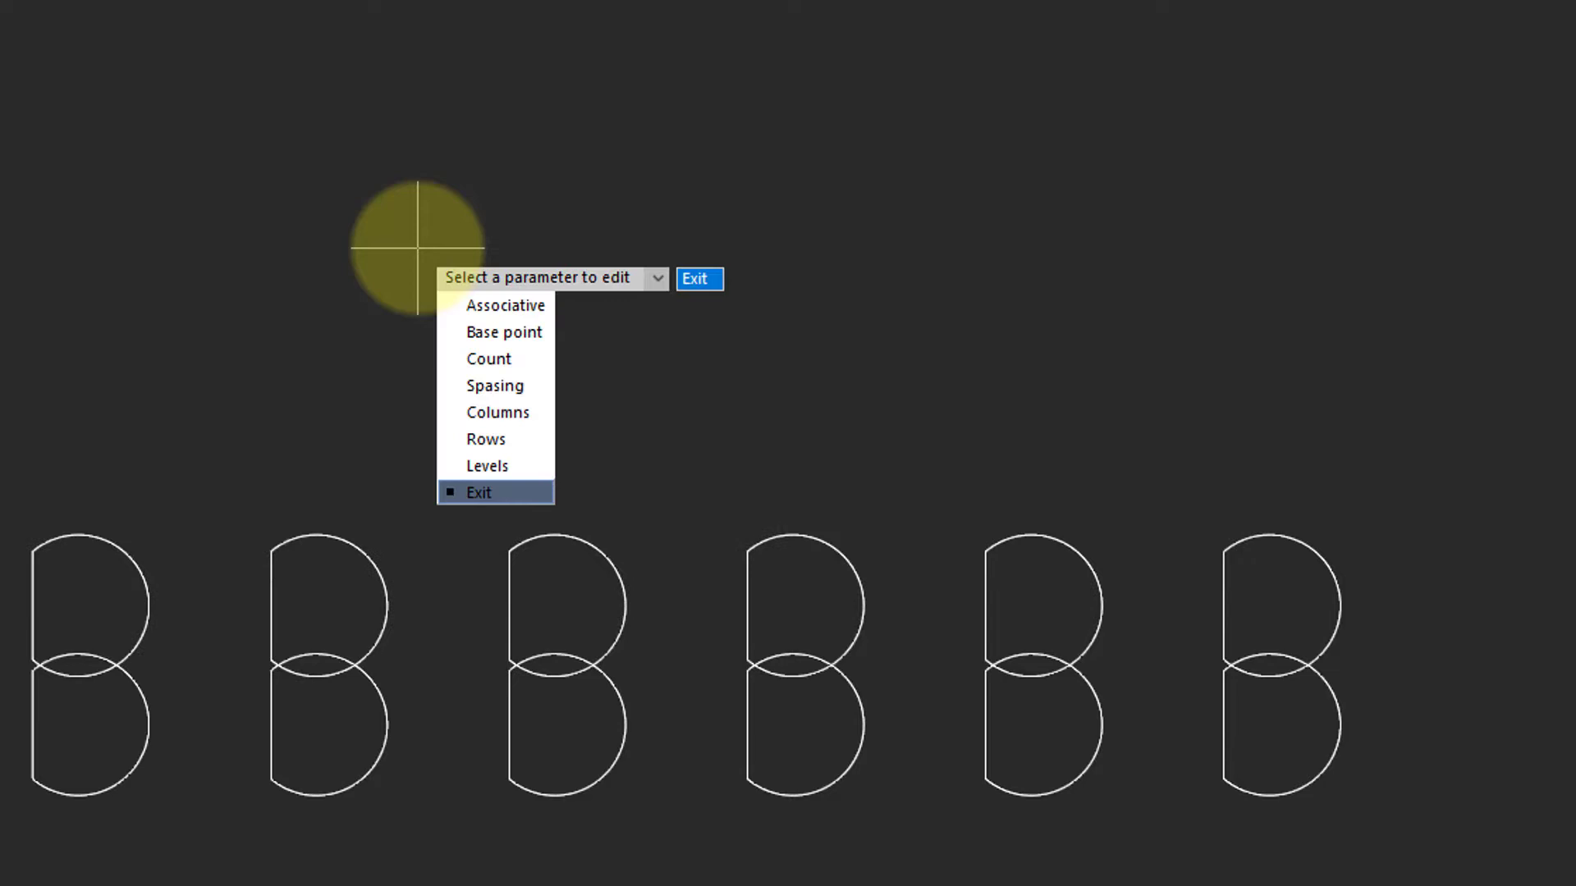
key("Return")
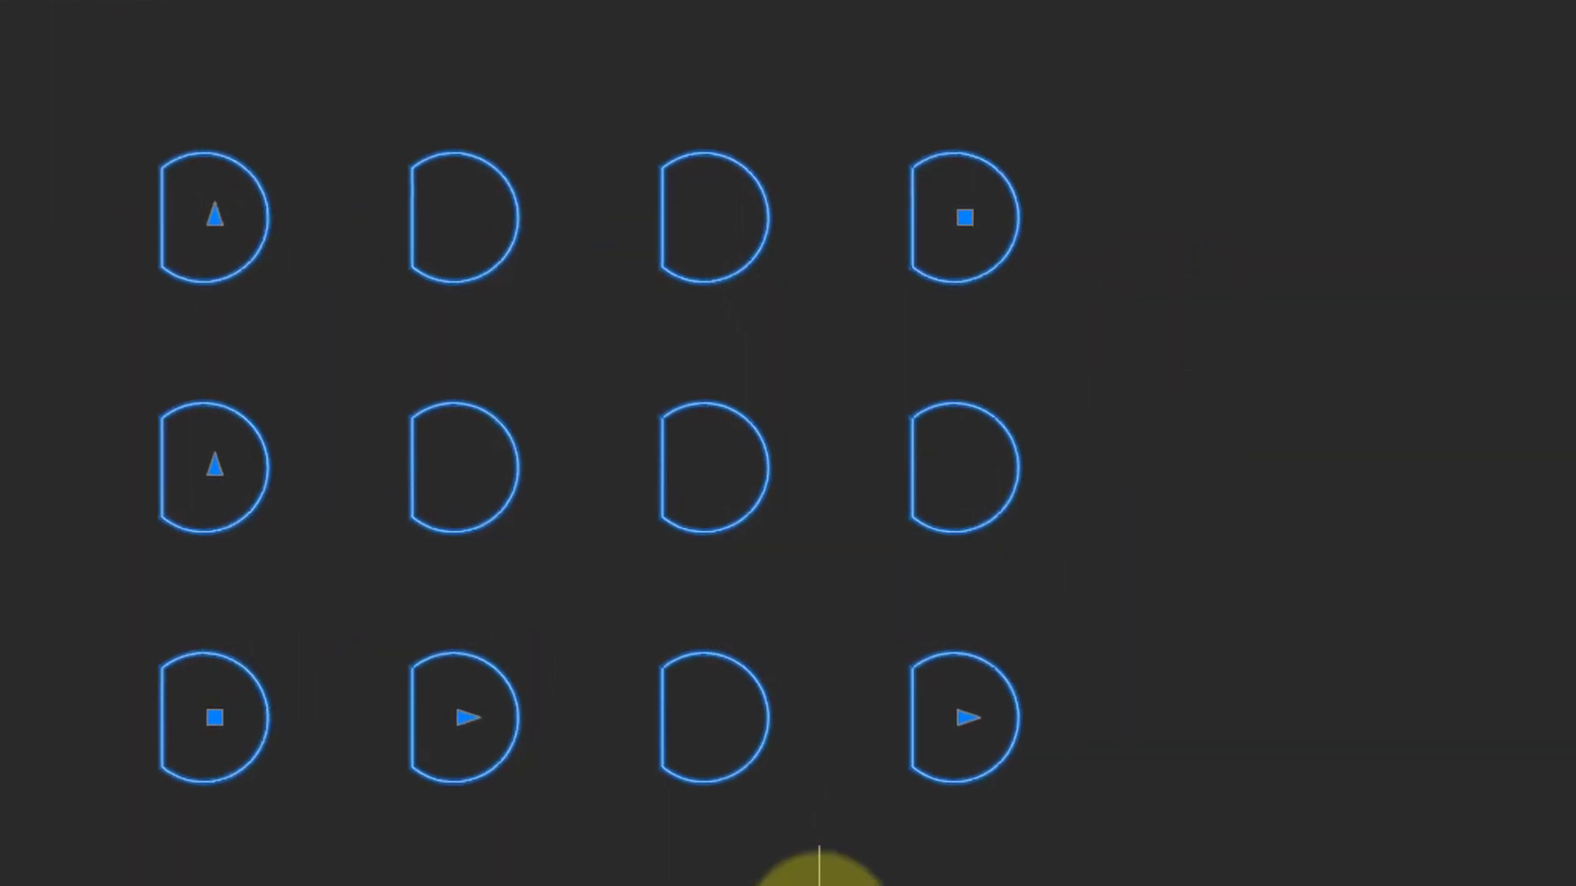
- Move the array by its base grip, add stacked levels, and check them from Bottom NE Iso
left_click(214, 718)
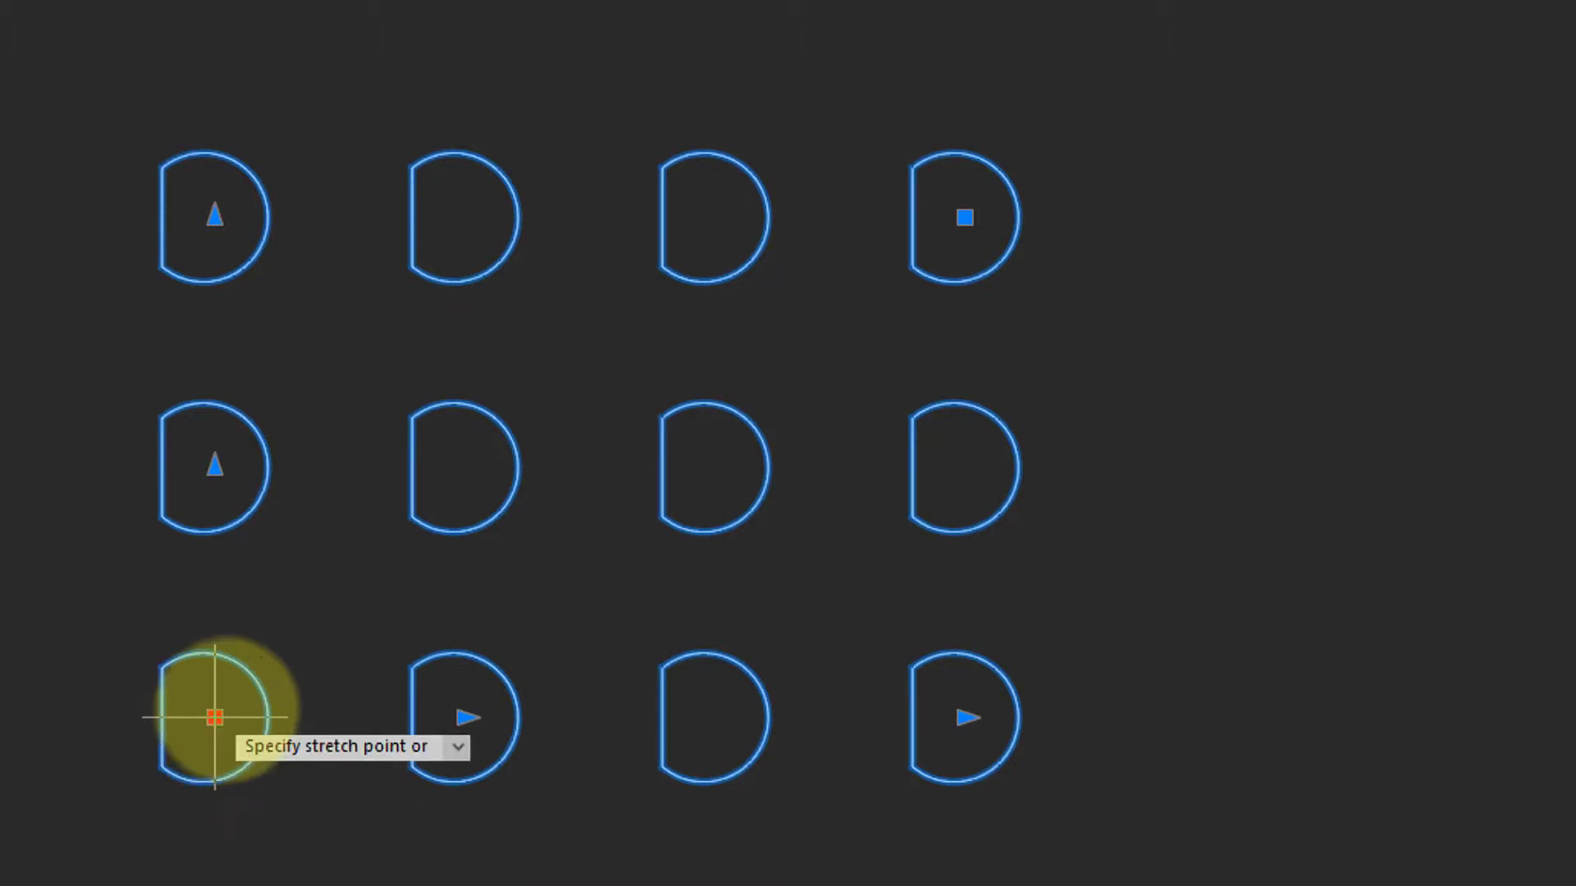
left_click(579, 669)
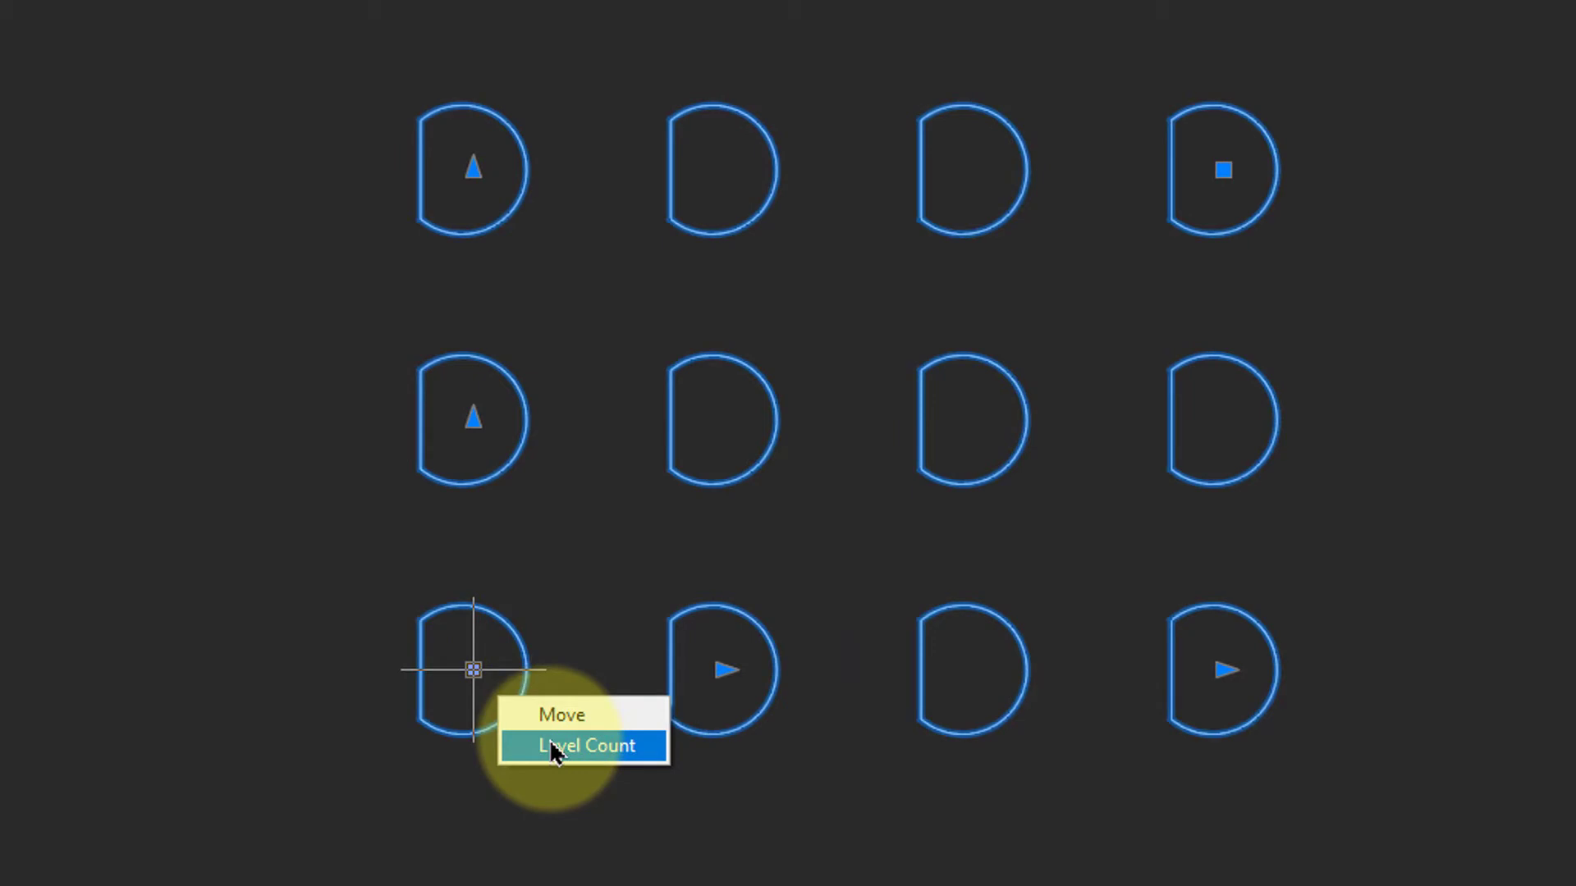
left_click(551, 747)
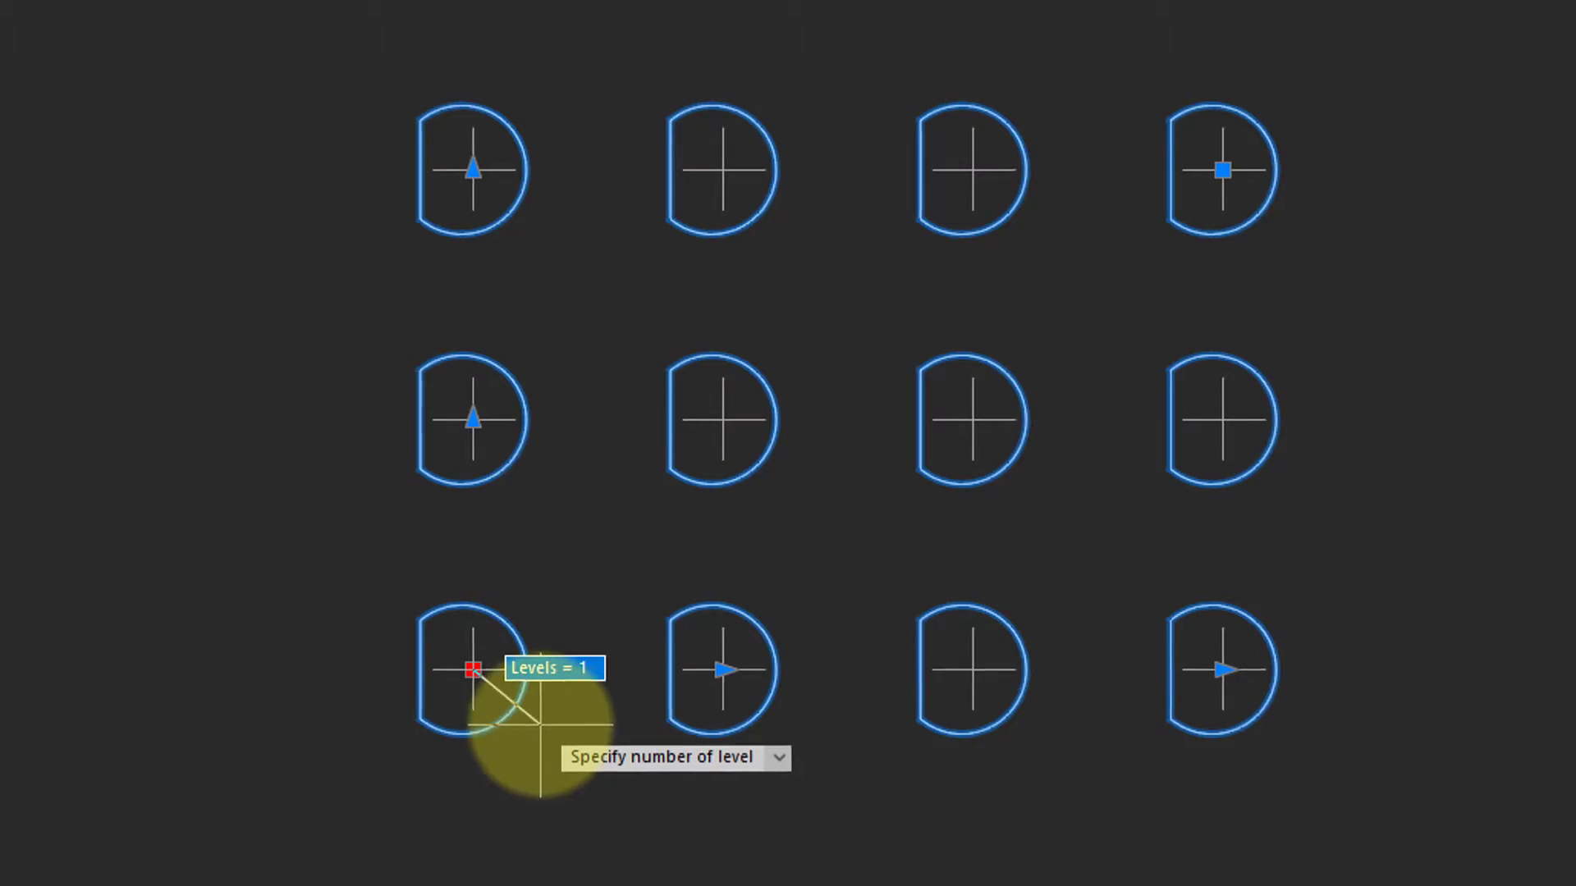
key("Return")
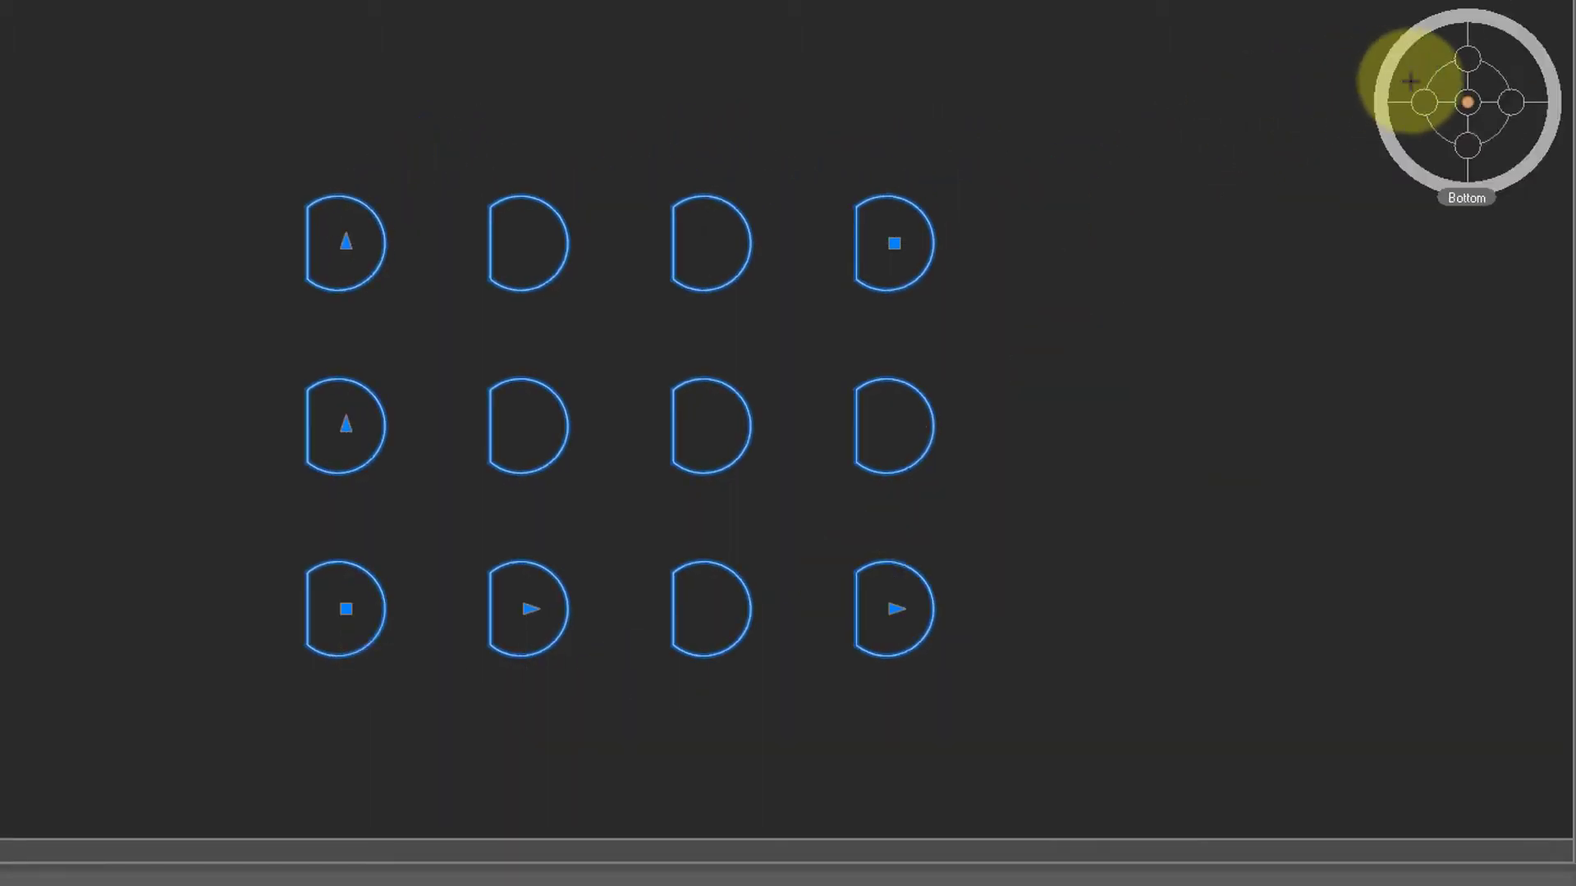
left_click(1507, 67)
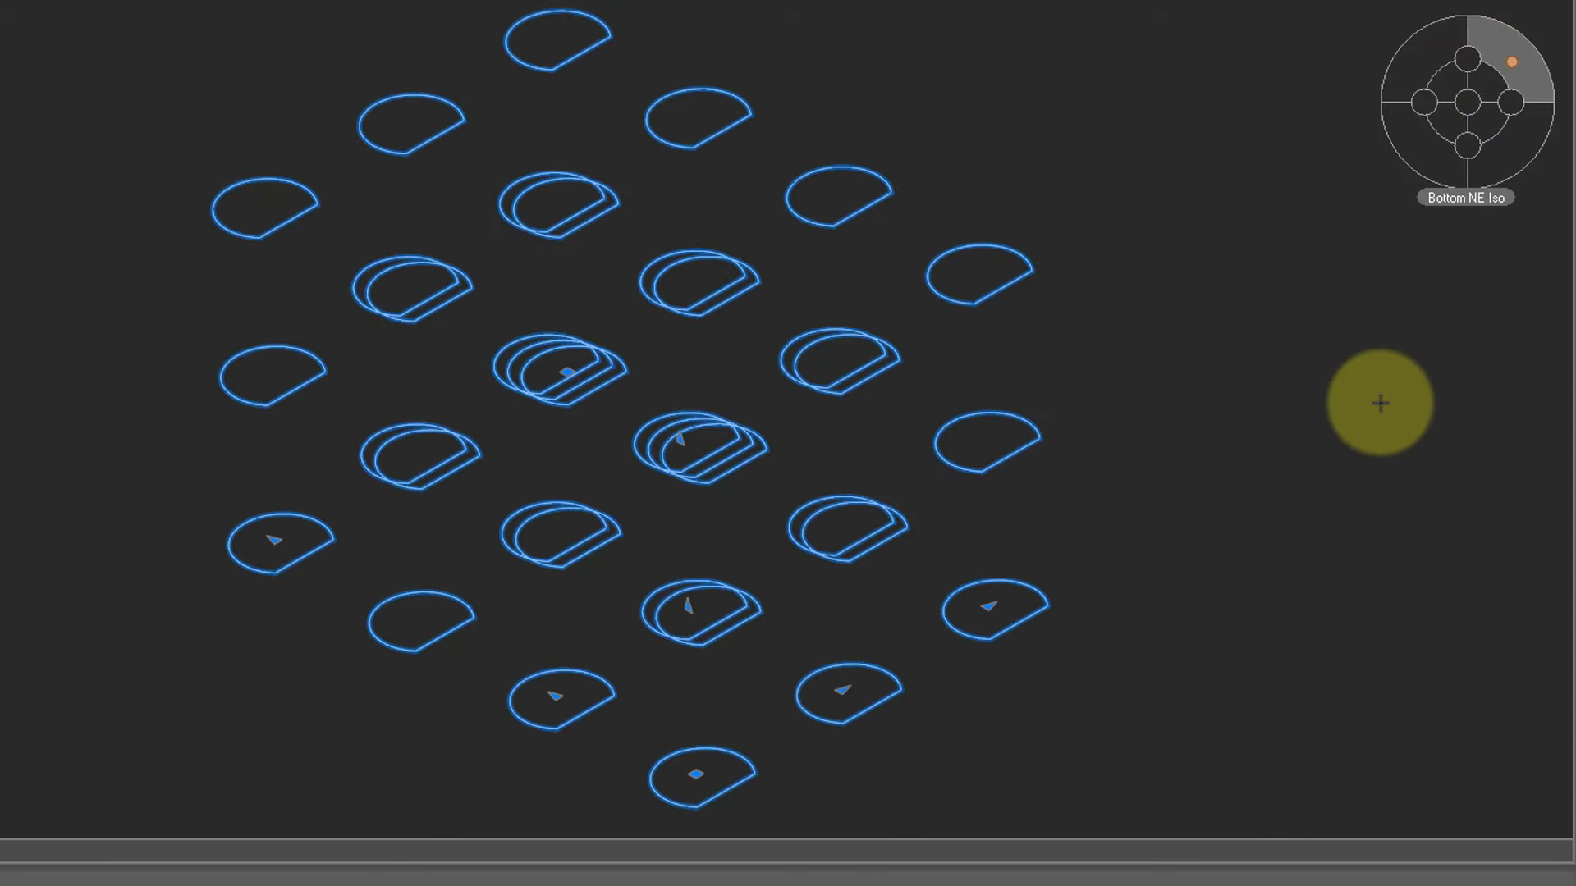
left_click(1467, 101)
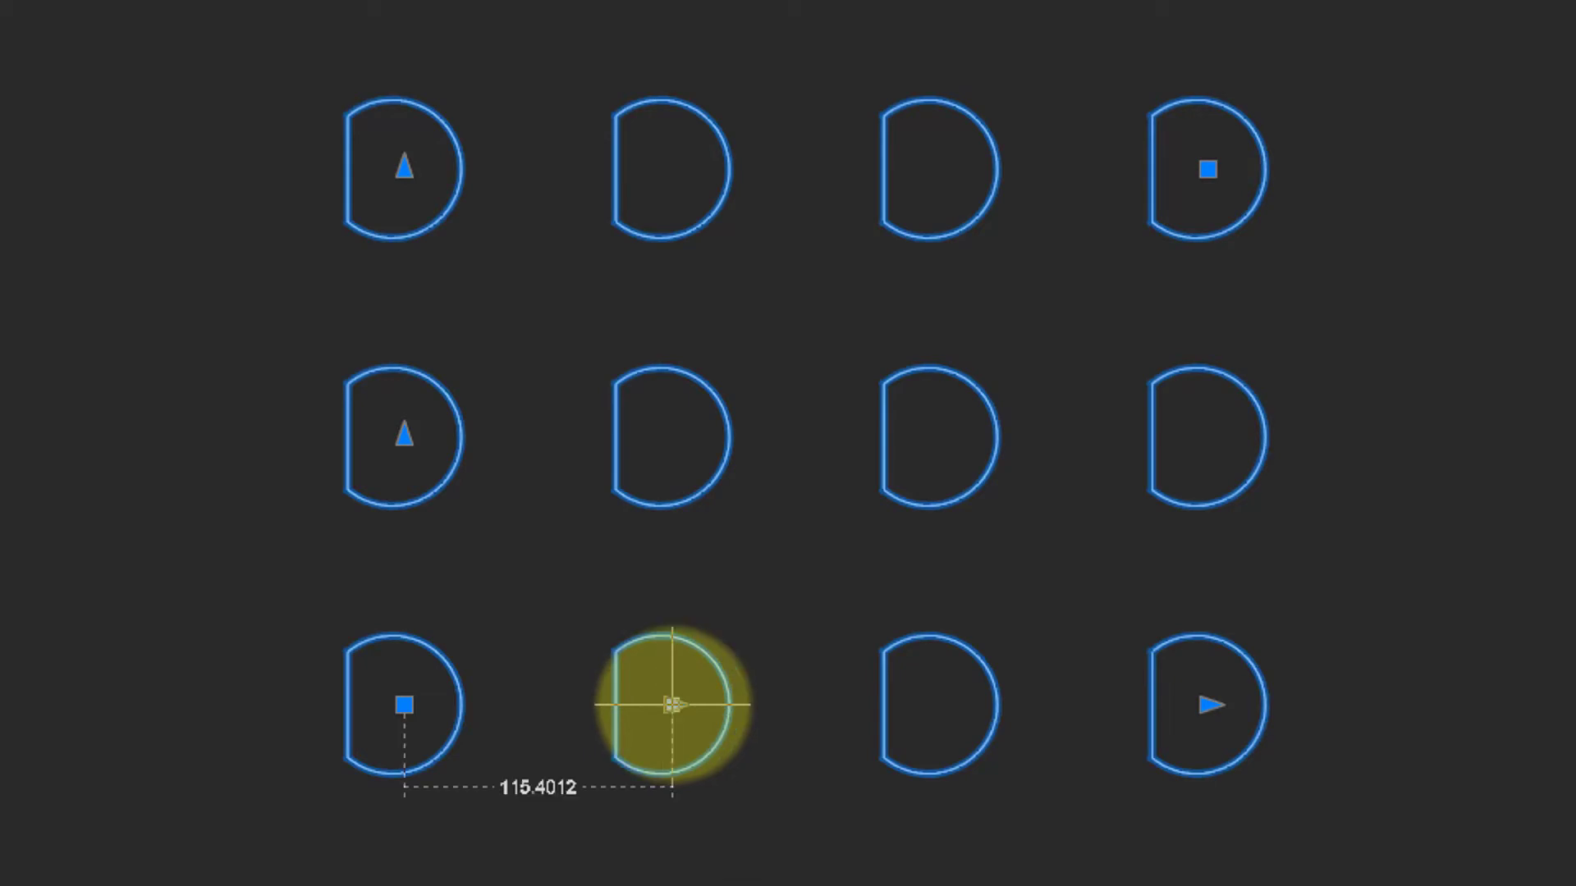
- Stretch the array to five columns with the corner grip and change its axes angle
left_click(671, 705)
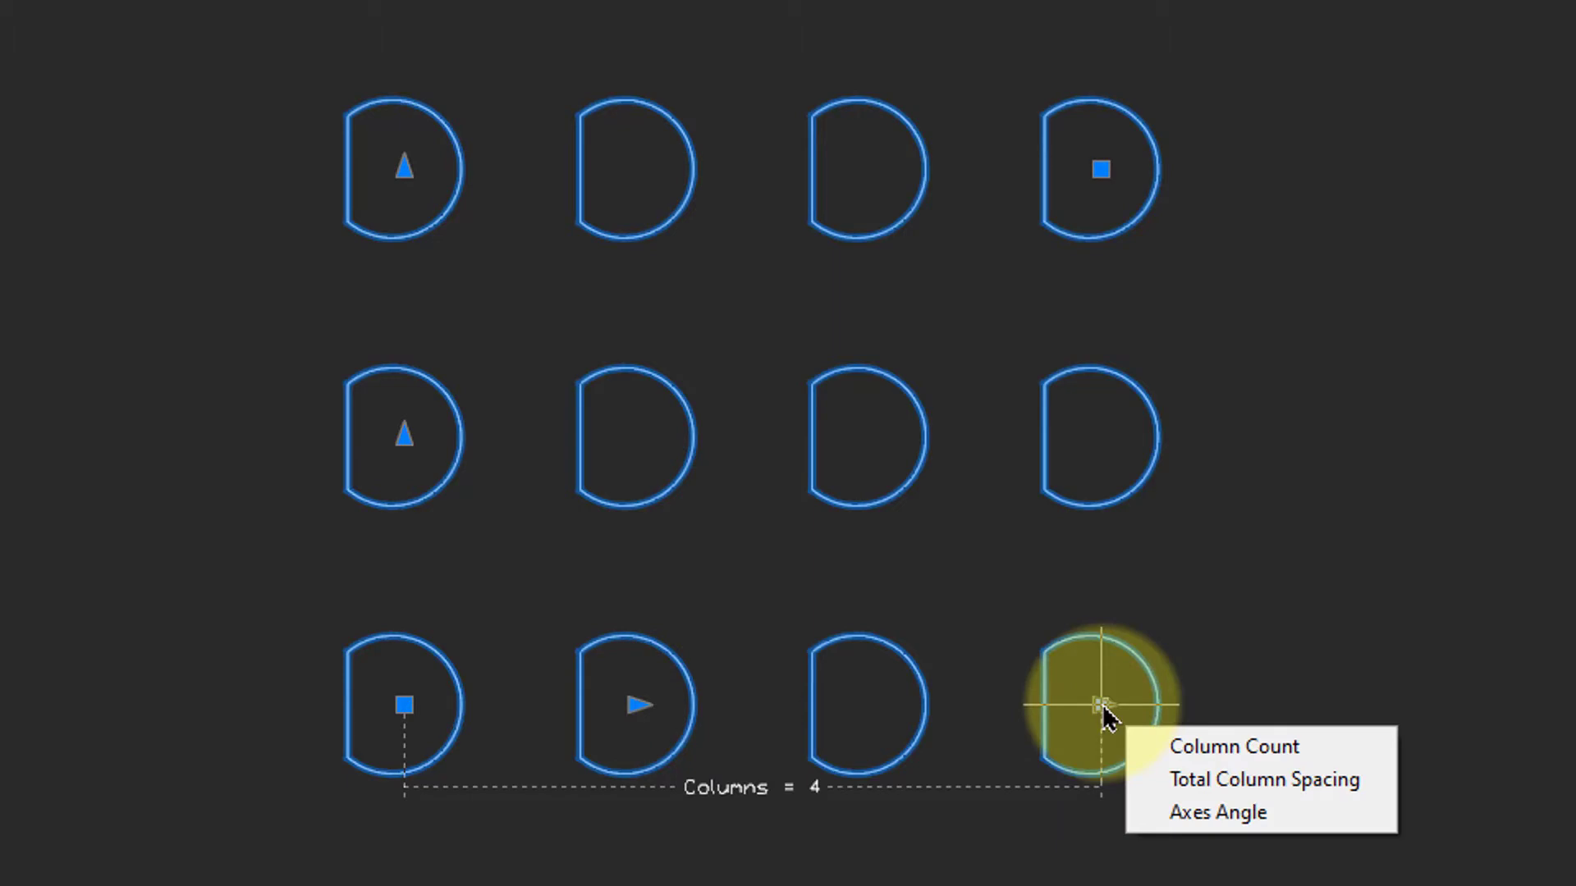
left_click(1100, 706)
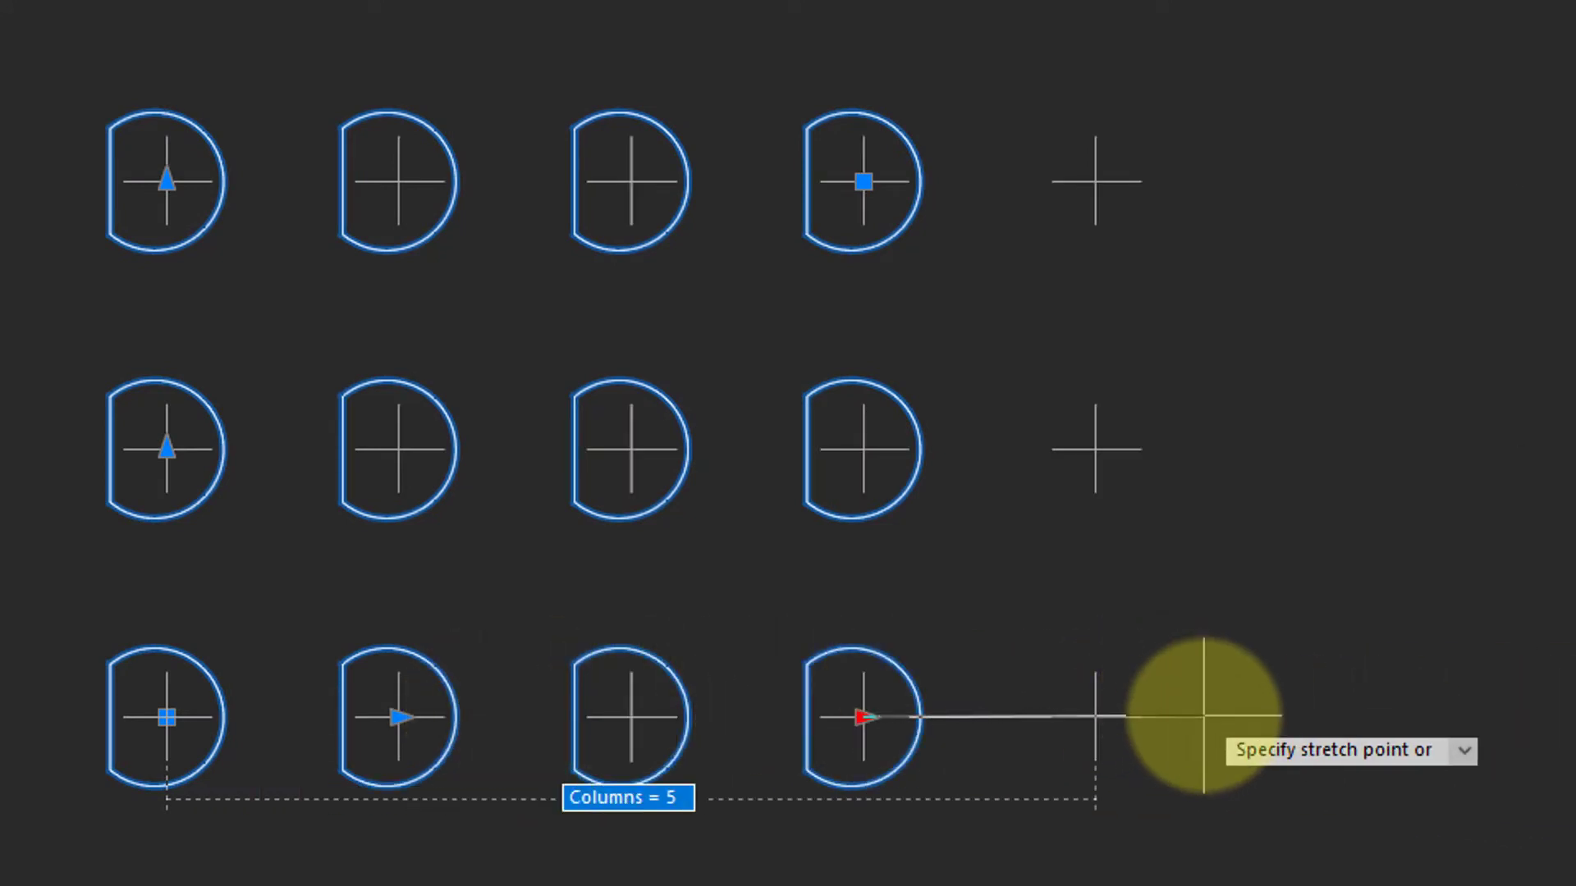
left_click(1103, 714)
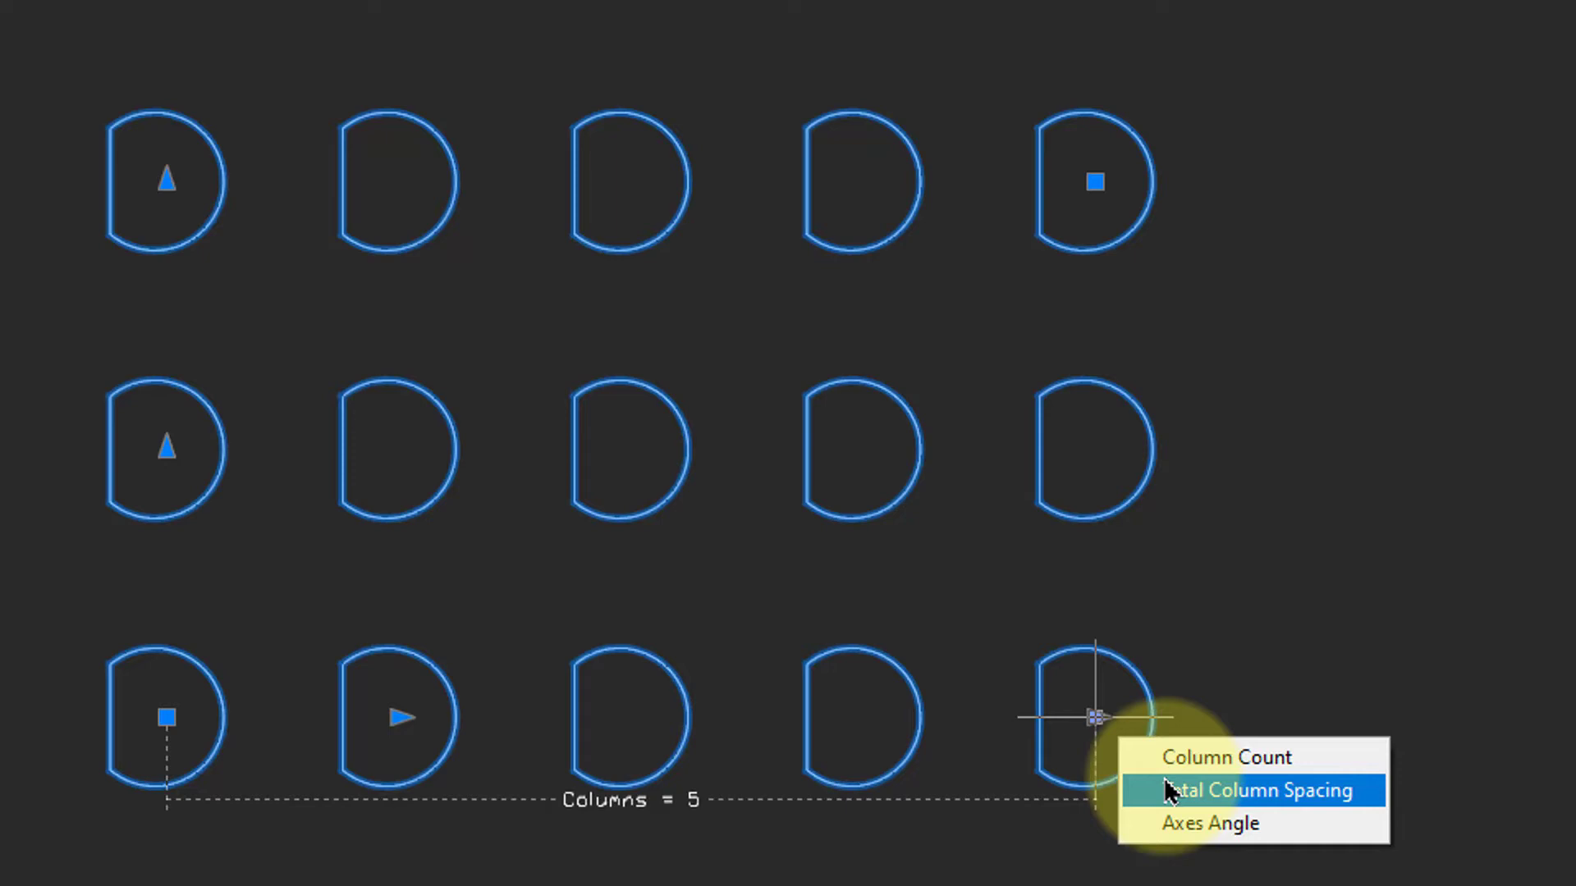
left_click(1196, 823)
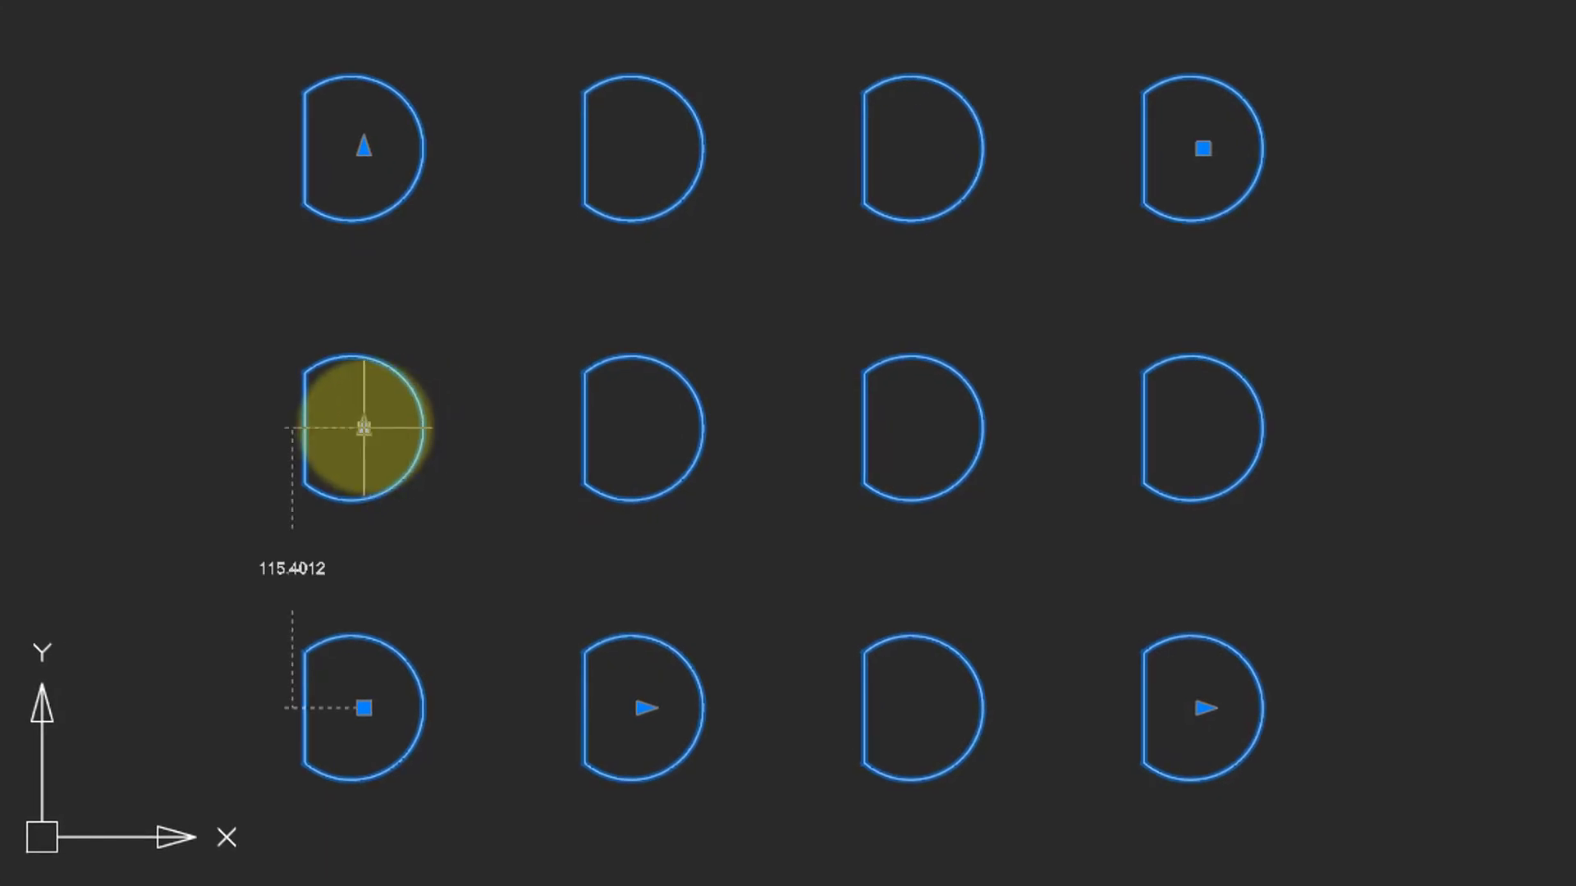
- Add a fourth row and stretch the corner grip for more rows and columns
left_click(363, 427)
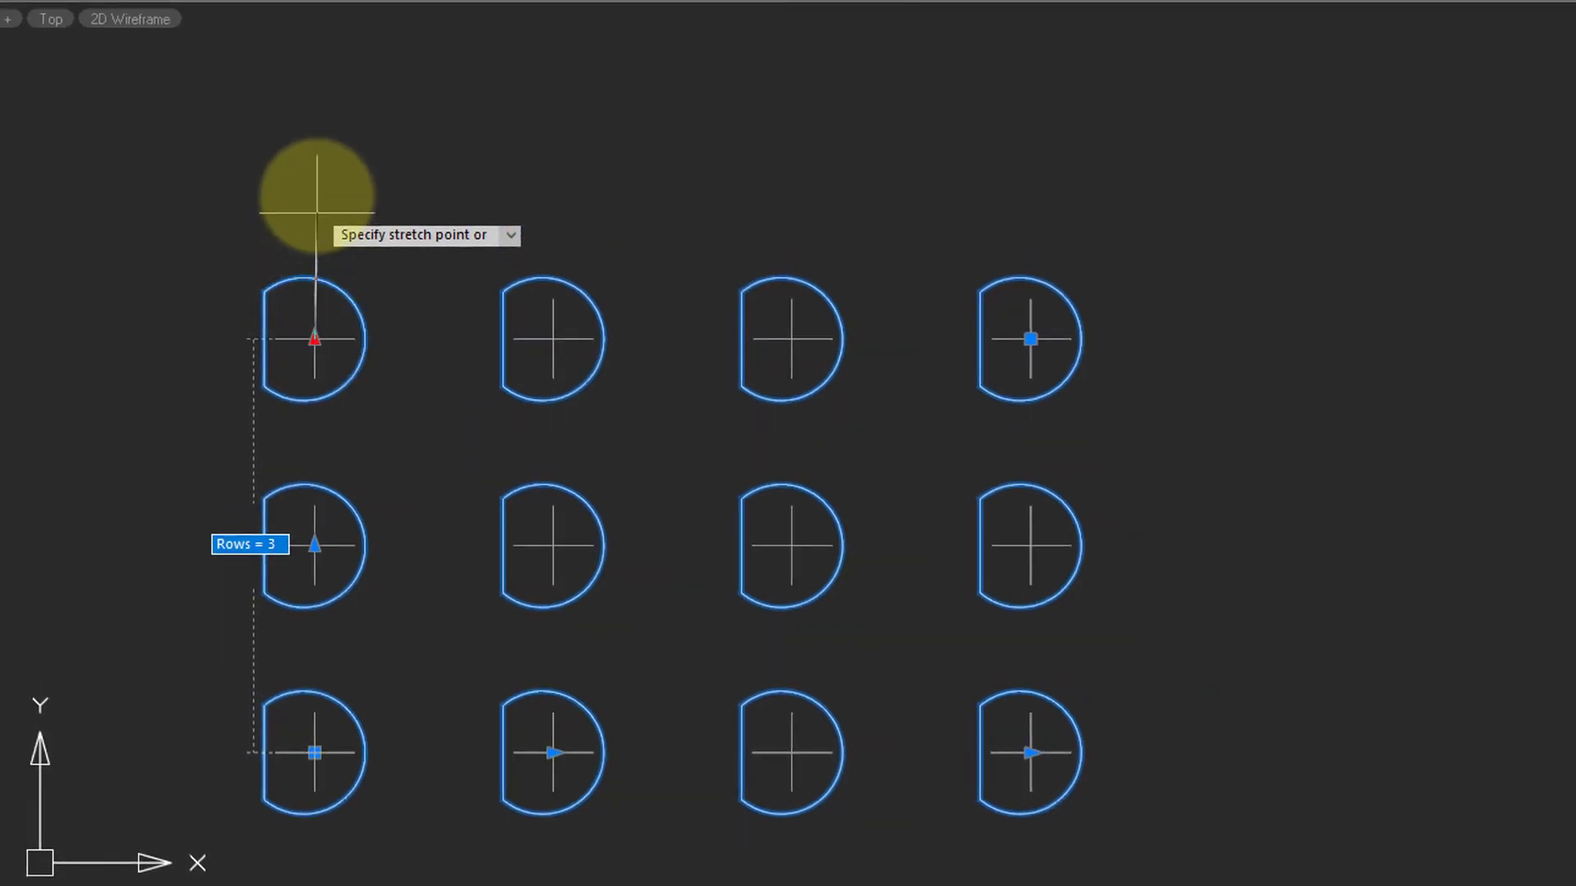
left_click(321, 109)
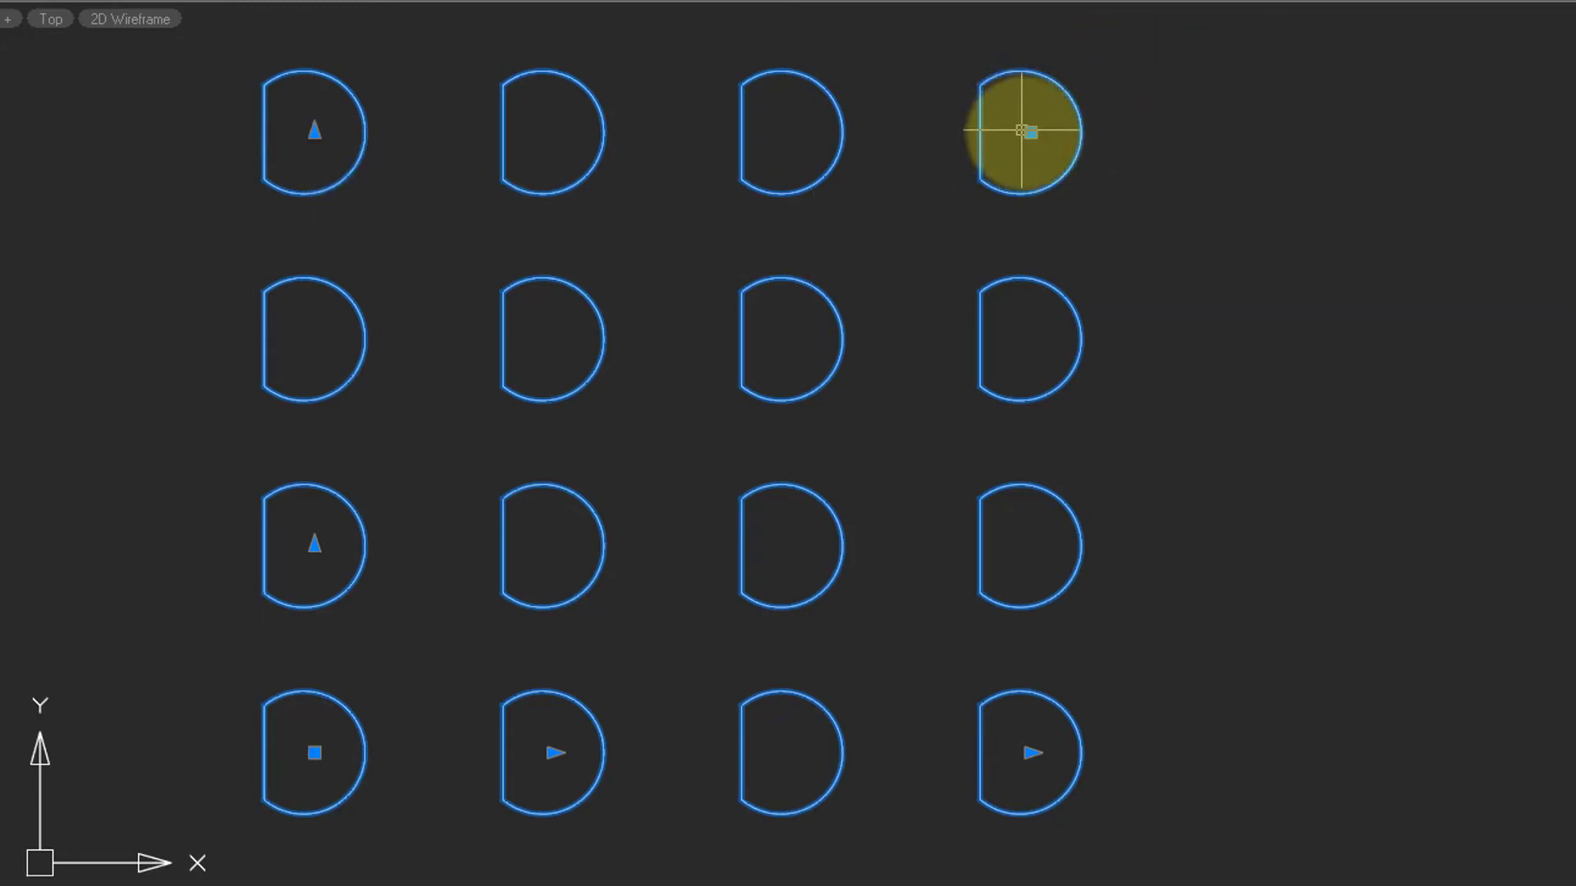
mouse_move(1031, 131)
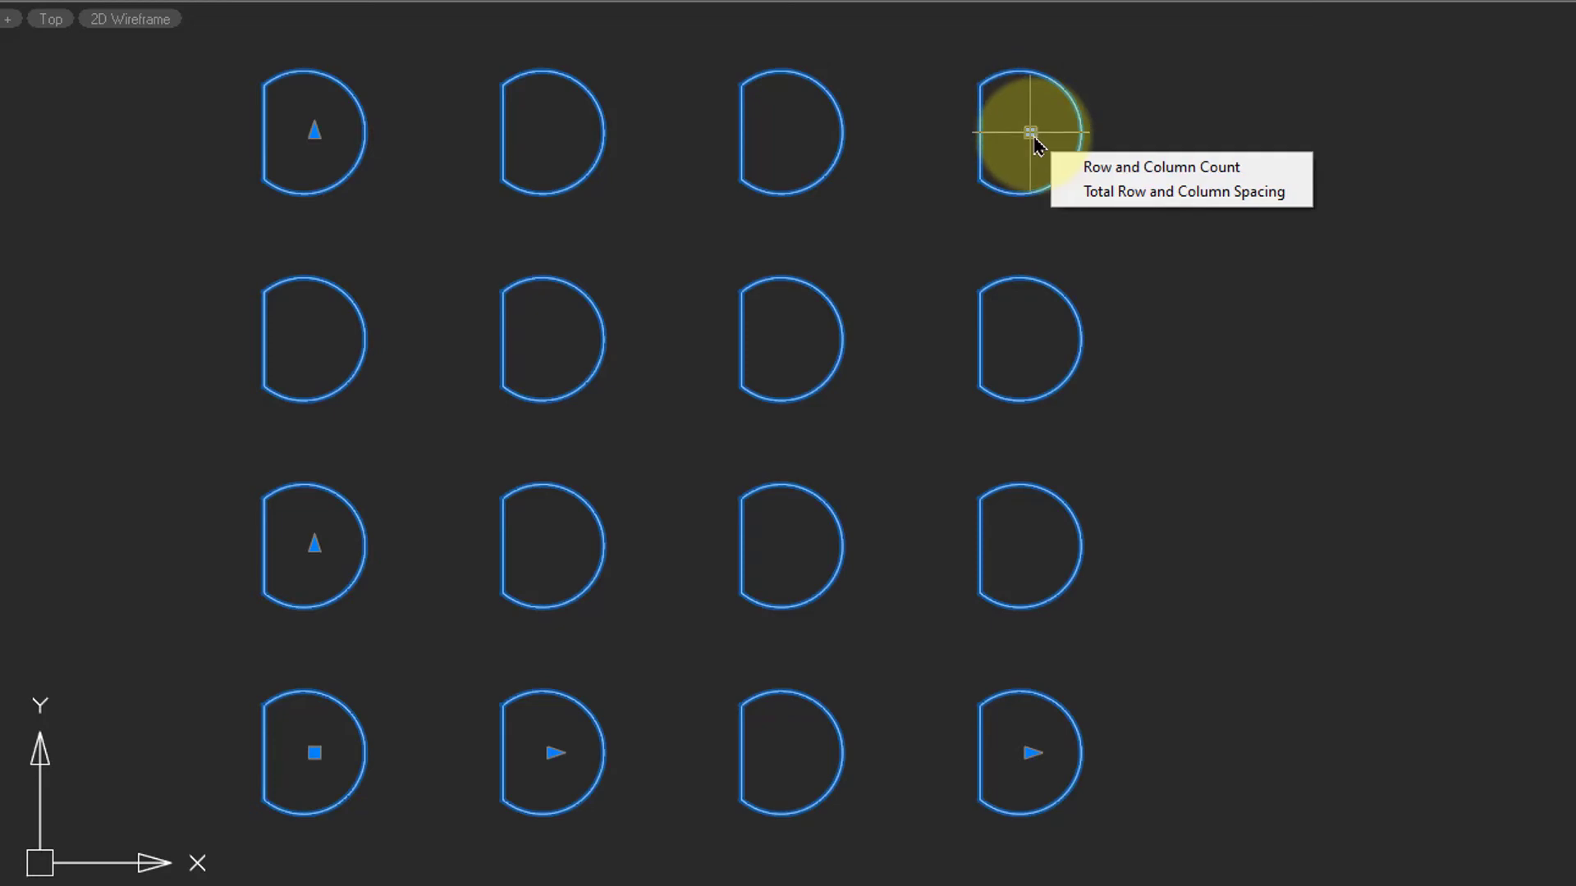
left_click(1029, 132)
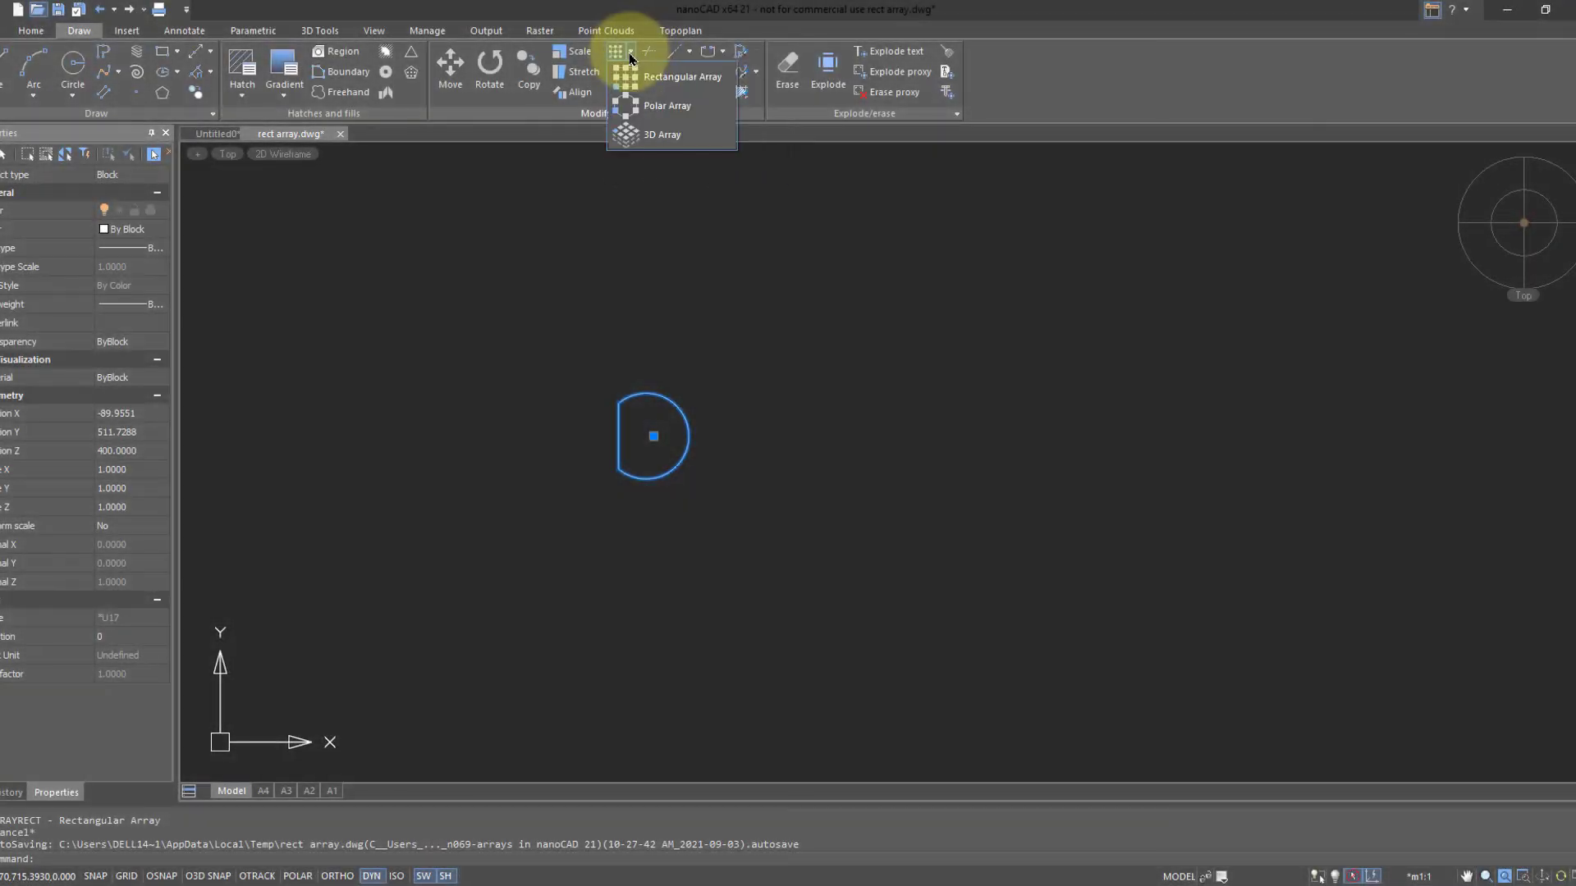
- Create a six-item polar array centred to the right of the D shape
left_click(630, 103)
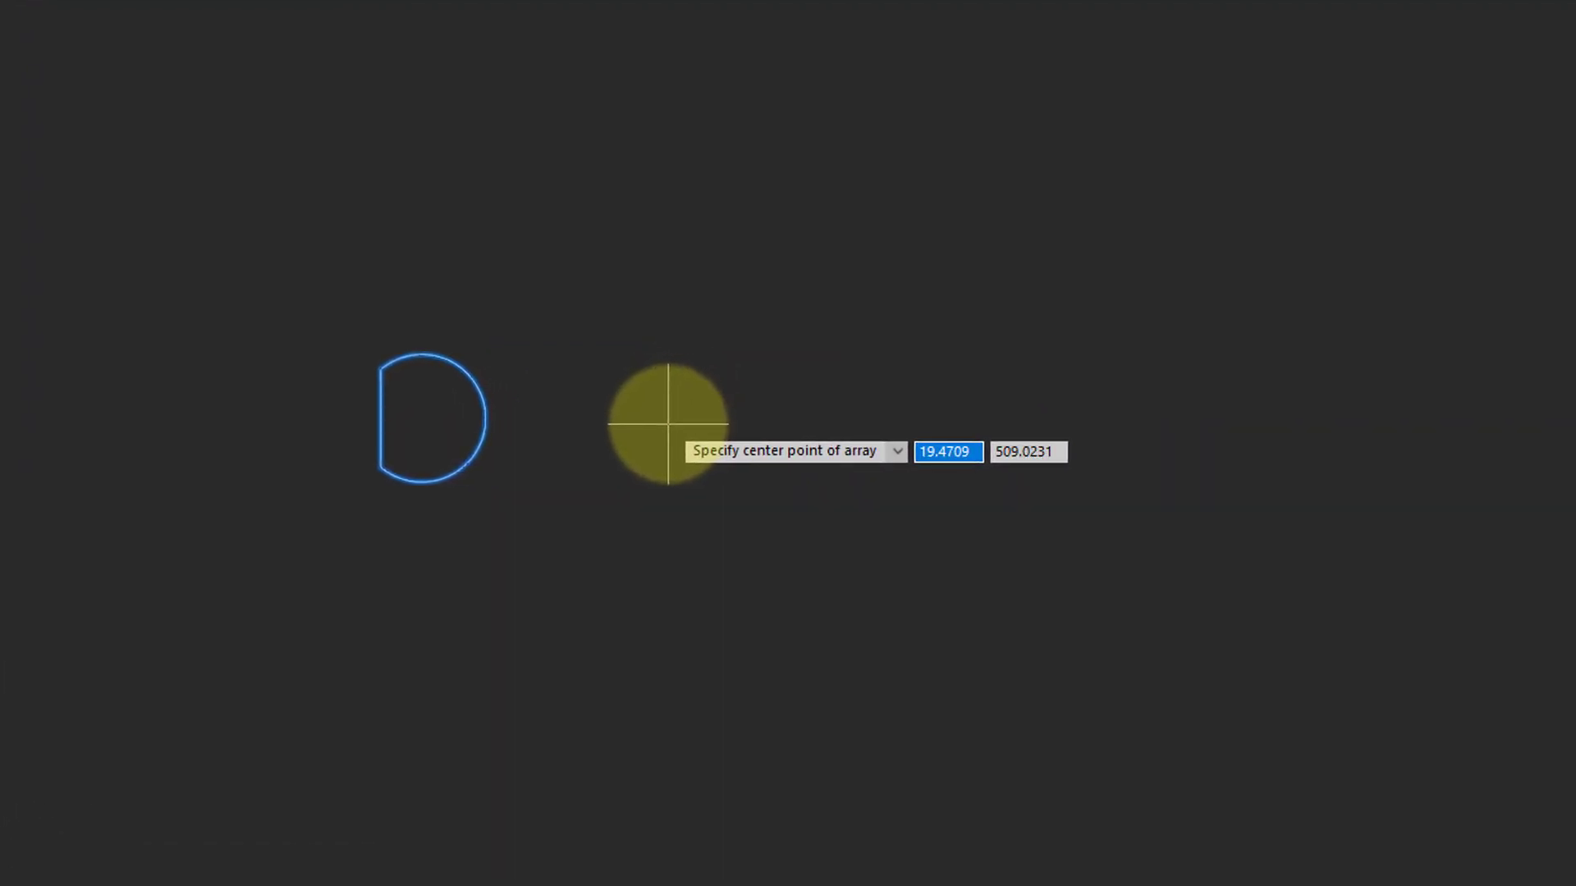
left_click(669, 425)
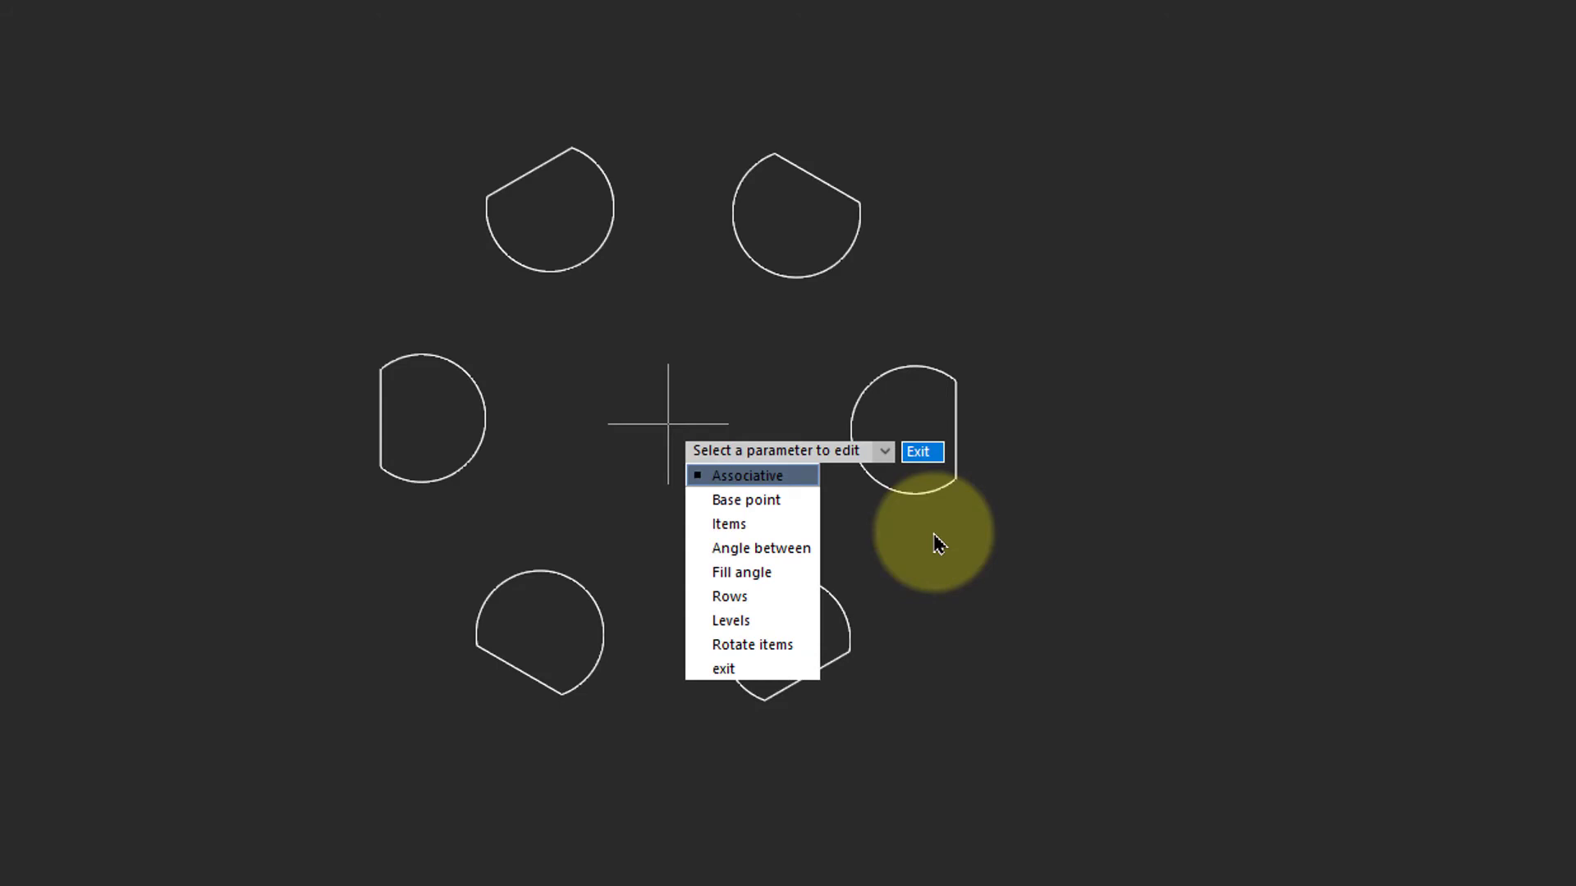
- Set the polar array to 7 items in 2 rows
left_click(770, 525)
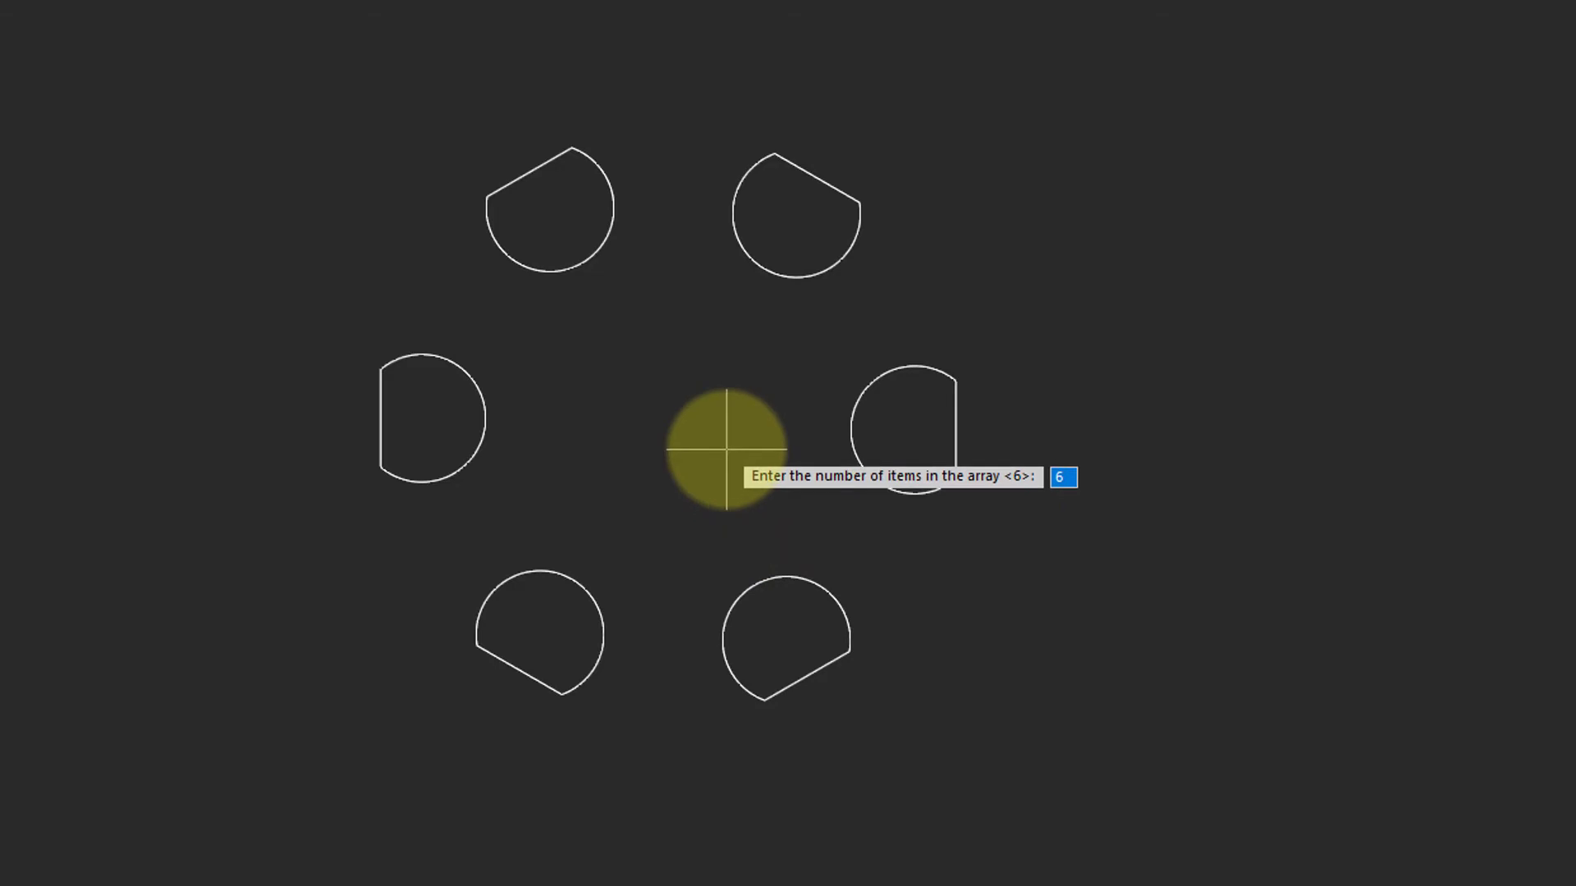
type("7")
key("Return")
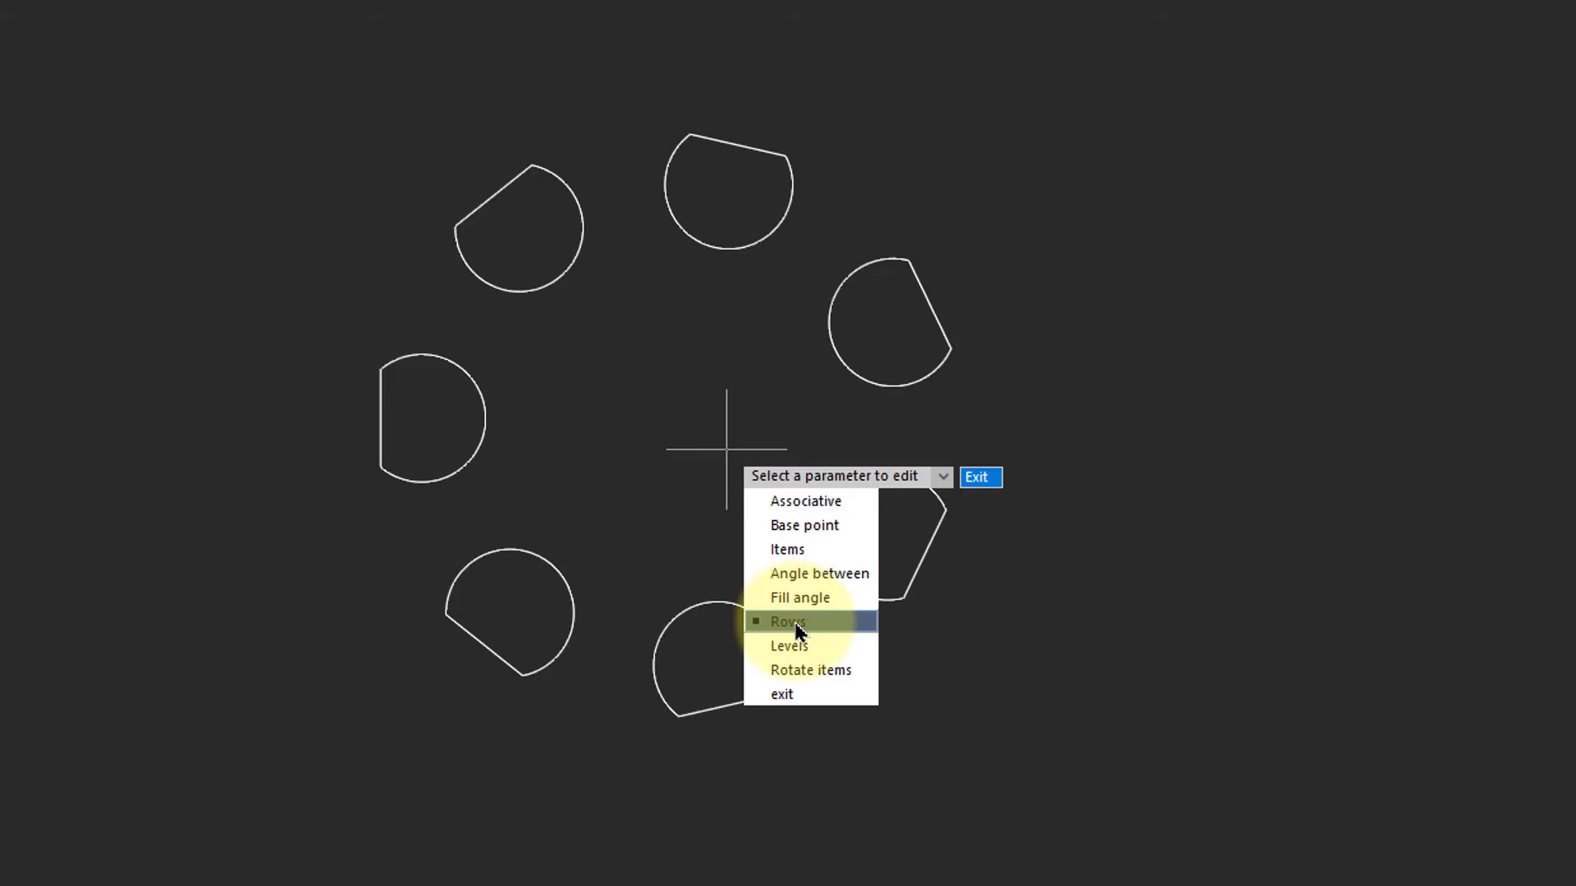
left_click(795, 626)
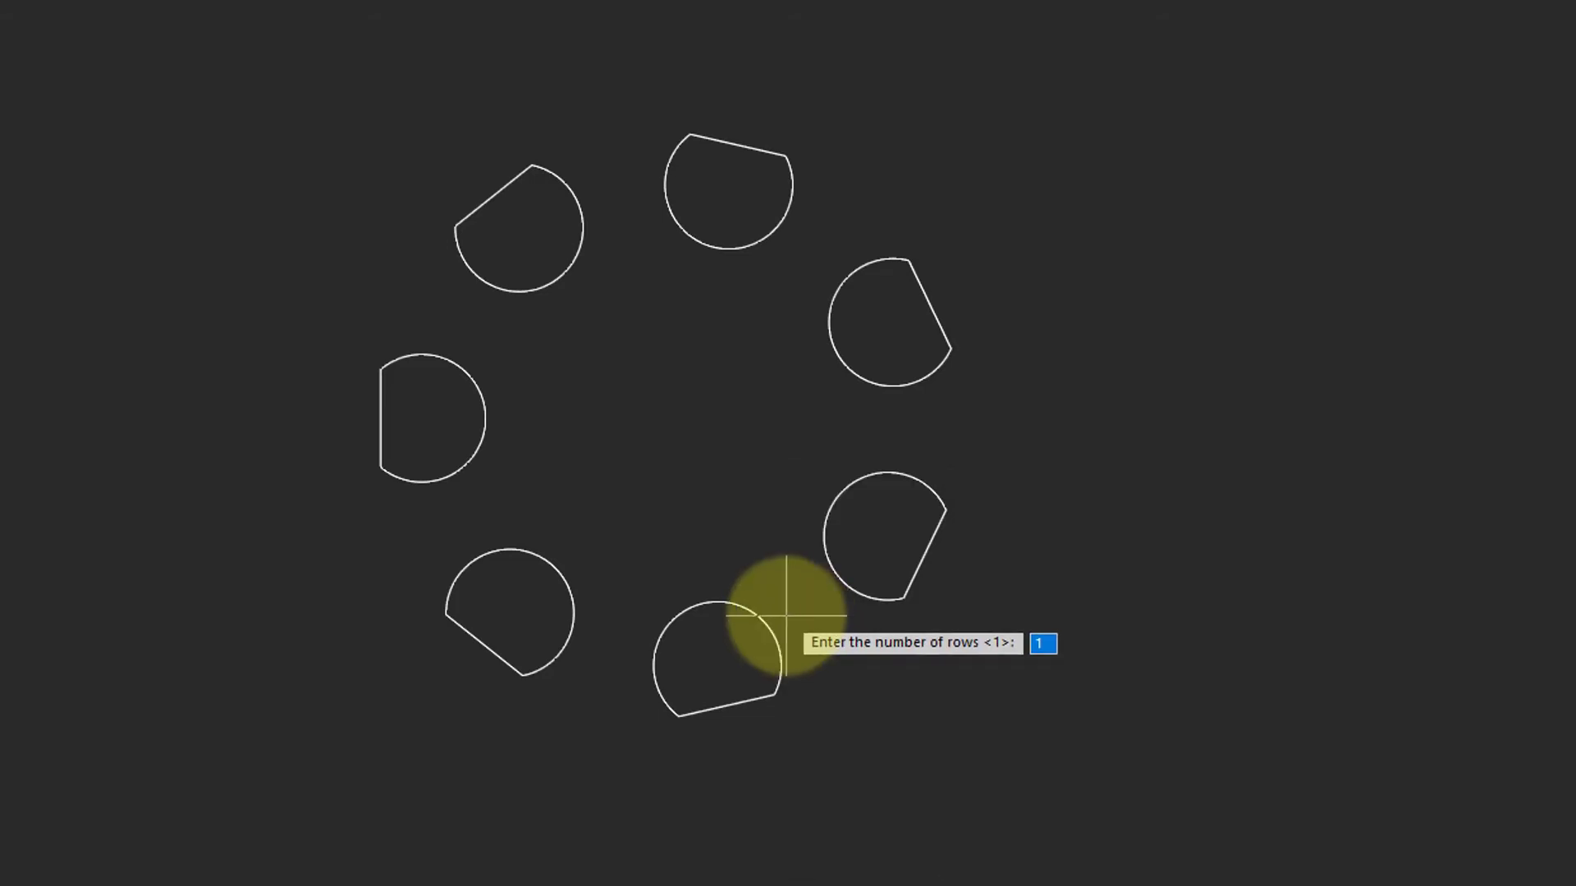
type("2")
key("Return")
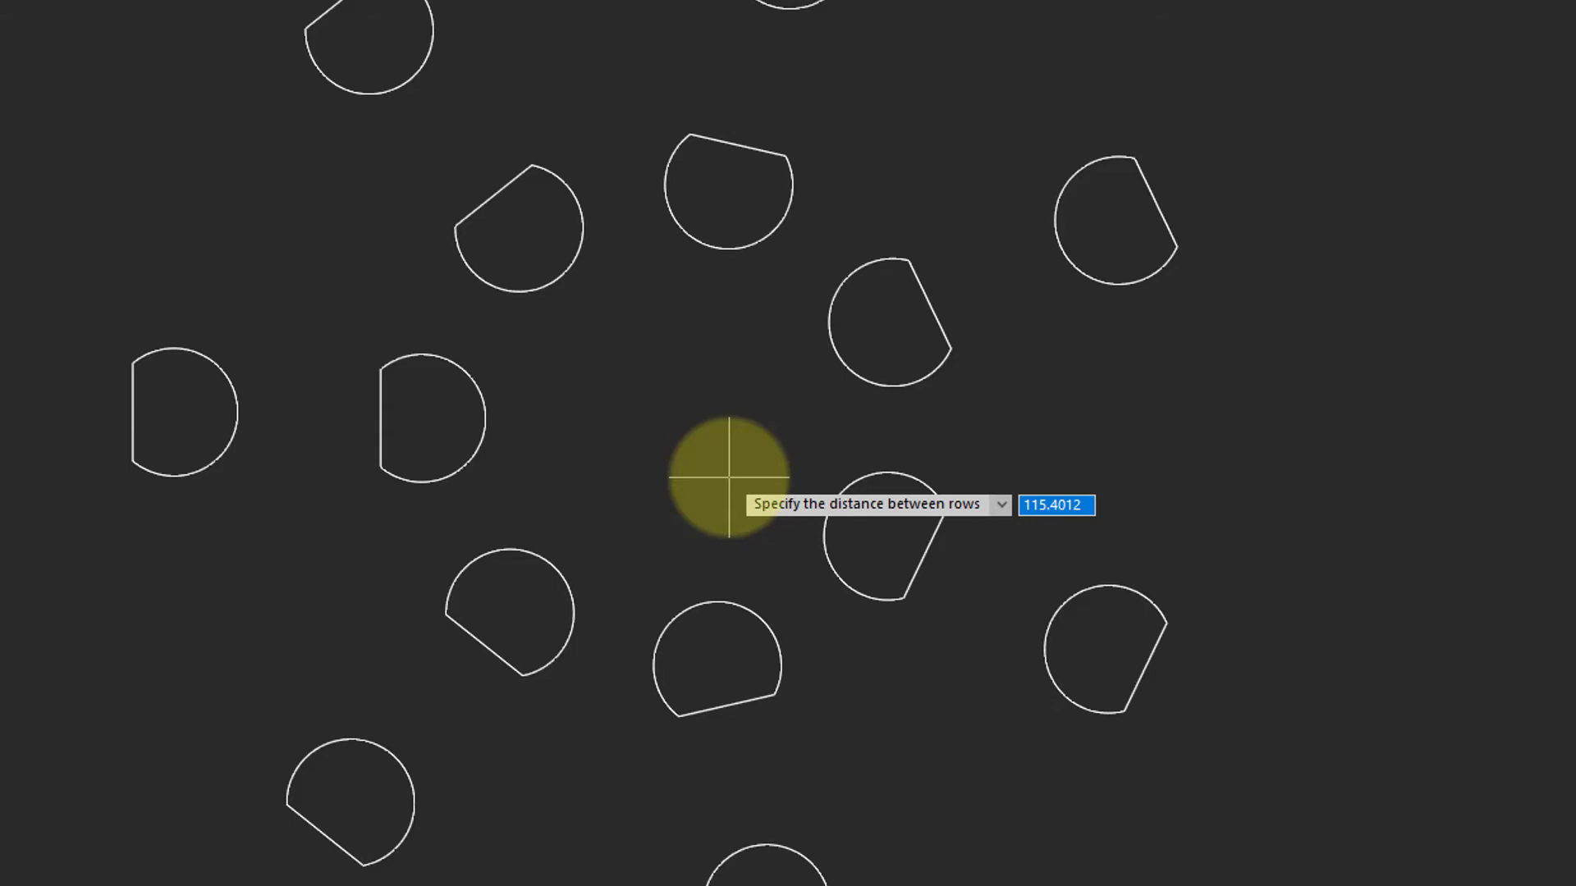
type("1")
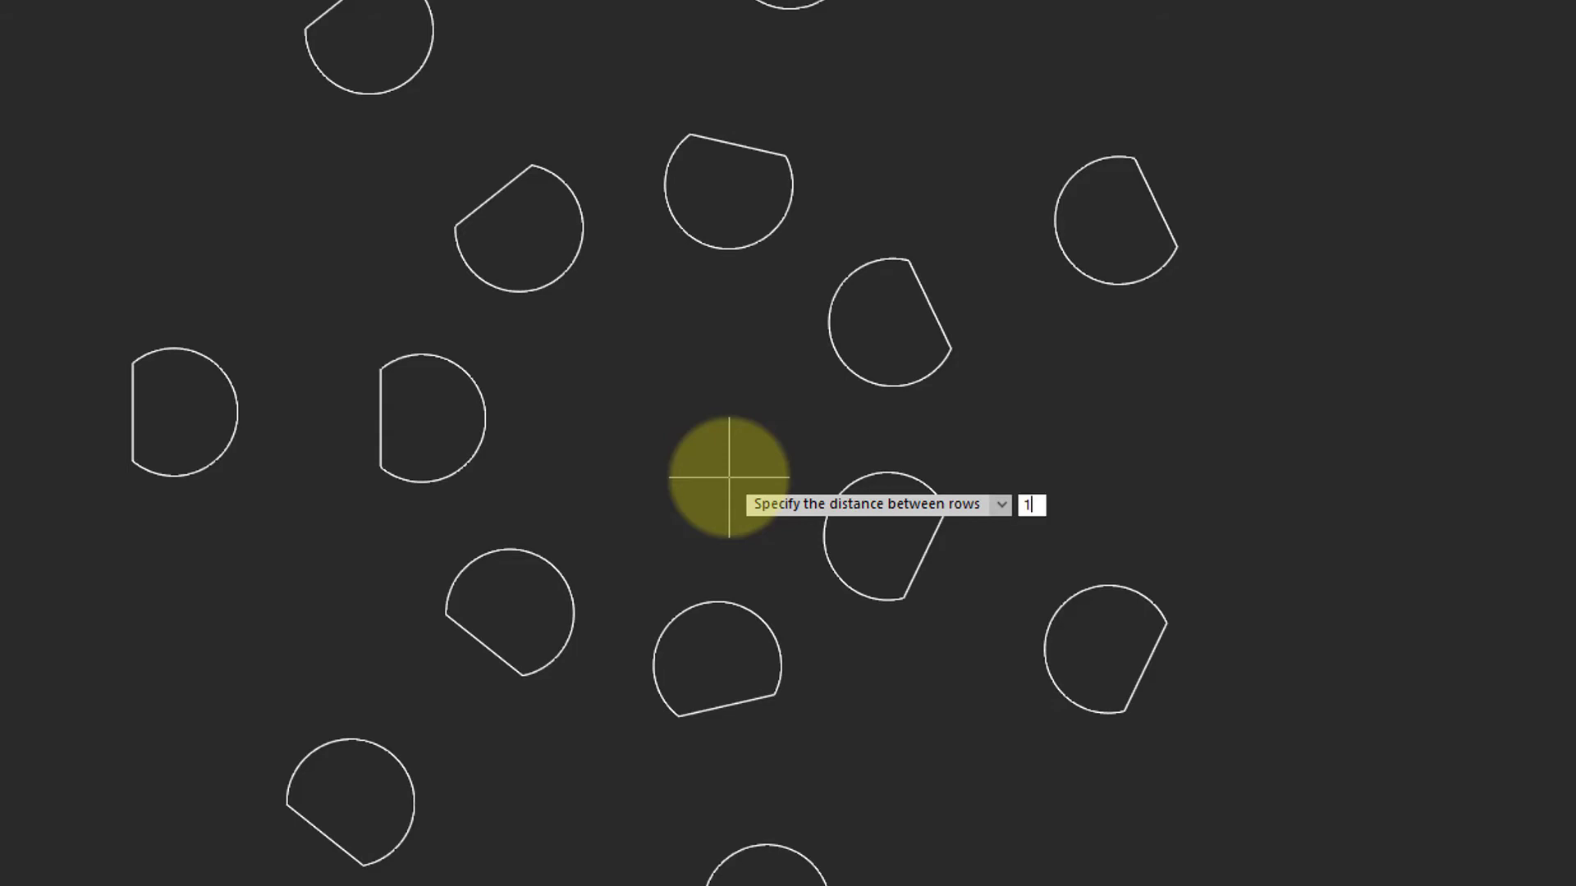
type("00")
- Give the rows 100 spacing and a 10 elevation step, then orbit to inspect them
key("Return")
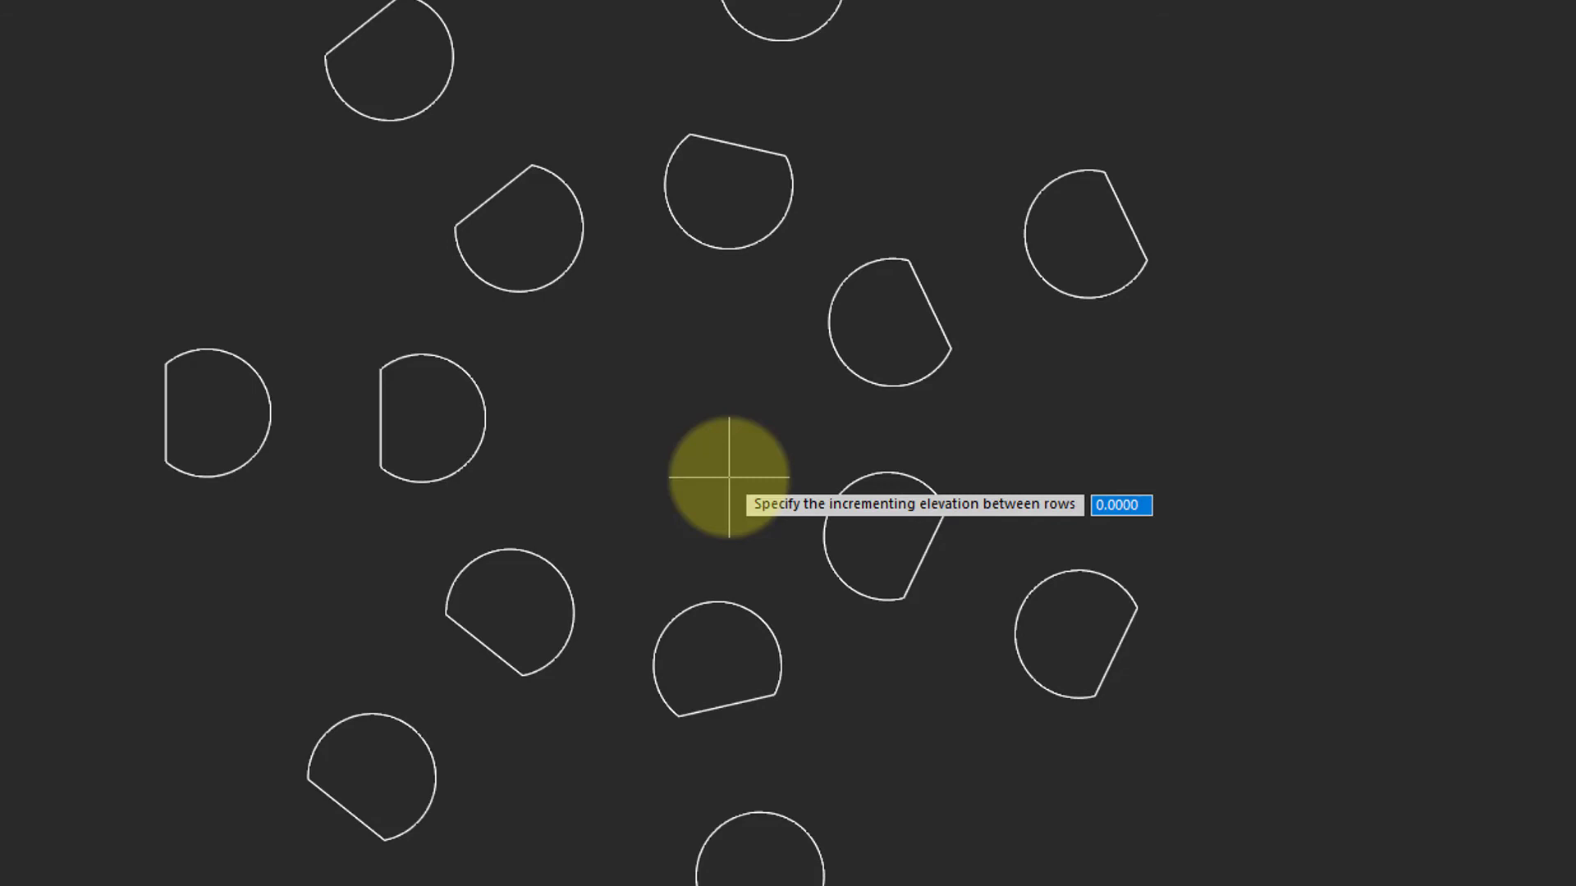
type("100")
middle_click_drag(729, 477, 496, 458)
key("Return")
mouse_move(1494, 59)
left_mouse_down()
mouse_move(1507, 28)
mouse_move(1501, 42)
left_mouse_up()
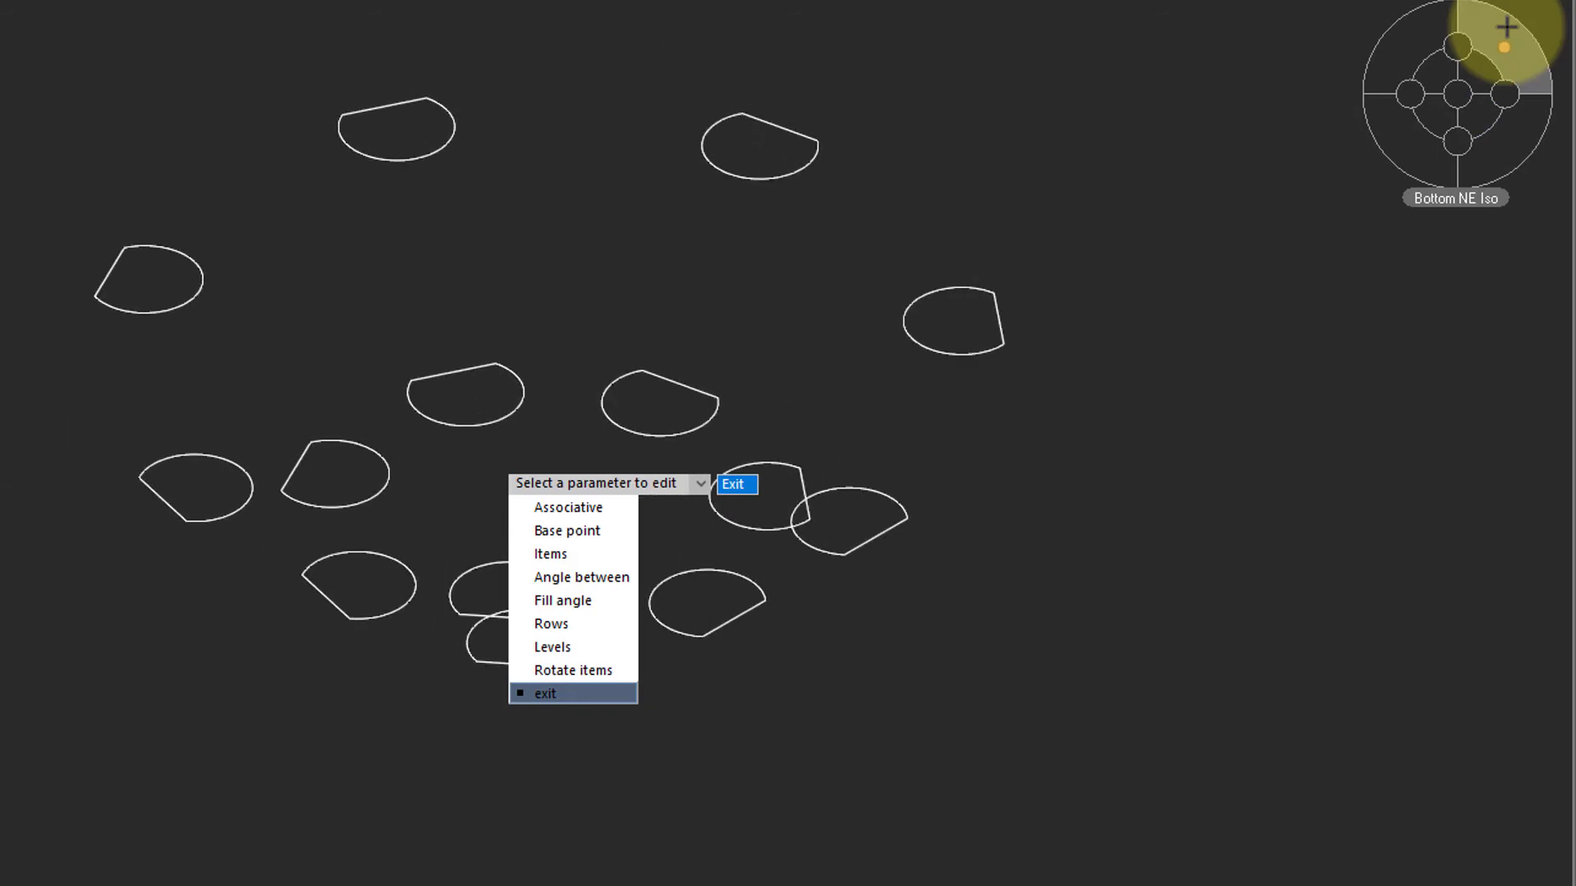
left_click(1457, 97)
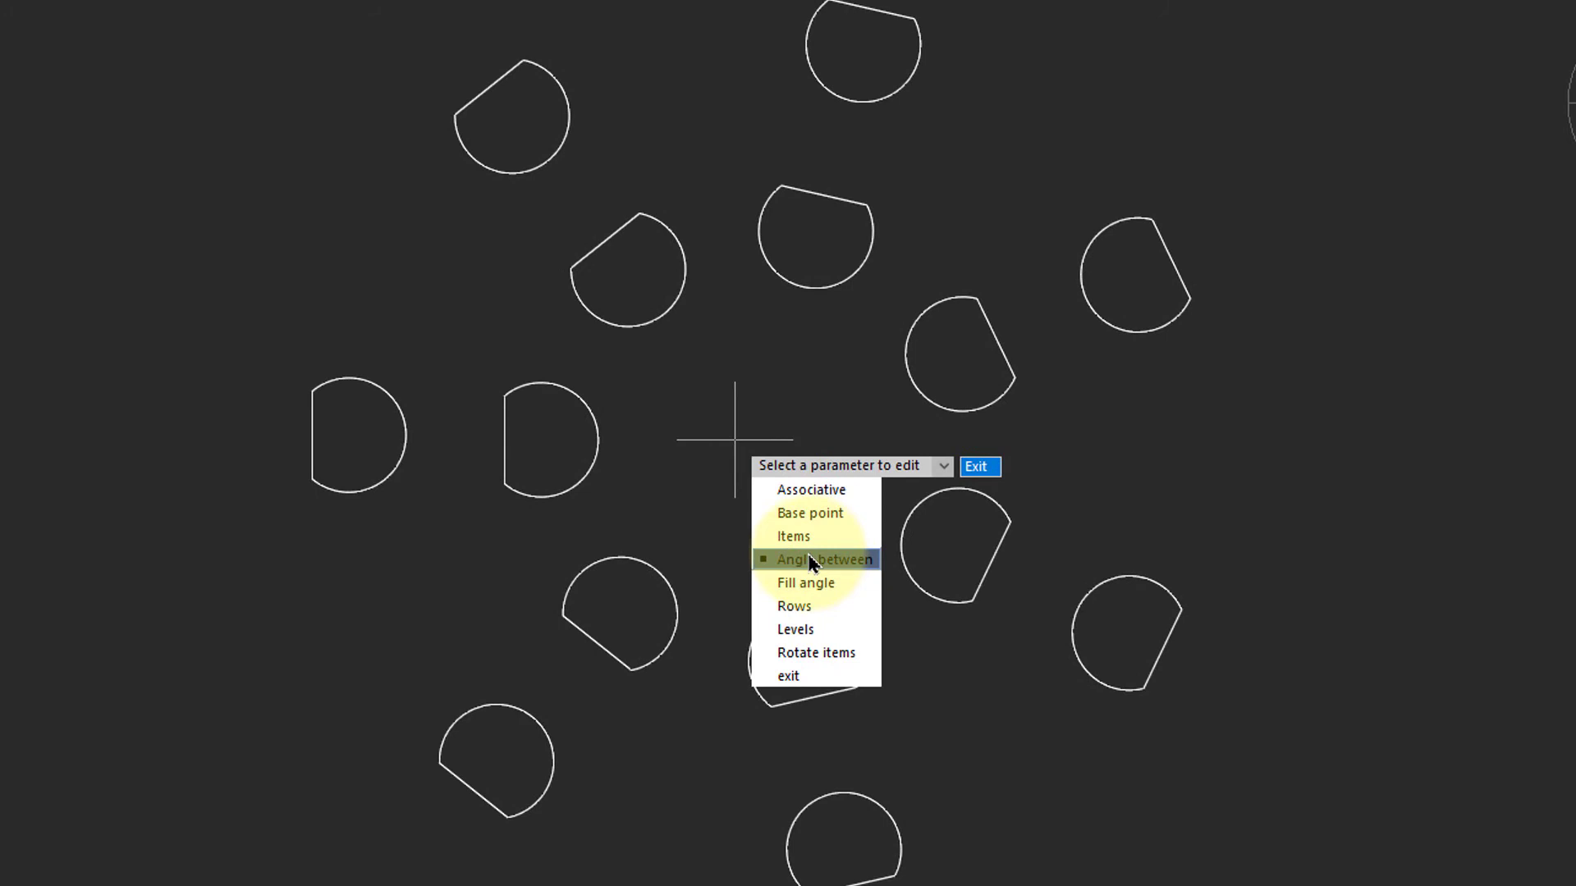
- Set the polar array's item spacing to 45° and its fill angle to 360°
left_click(810, 564)
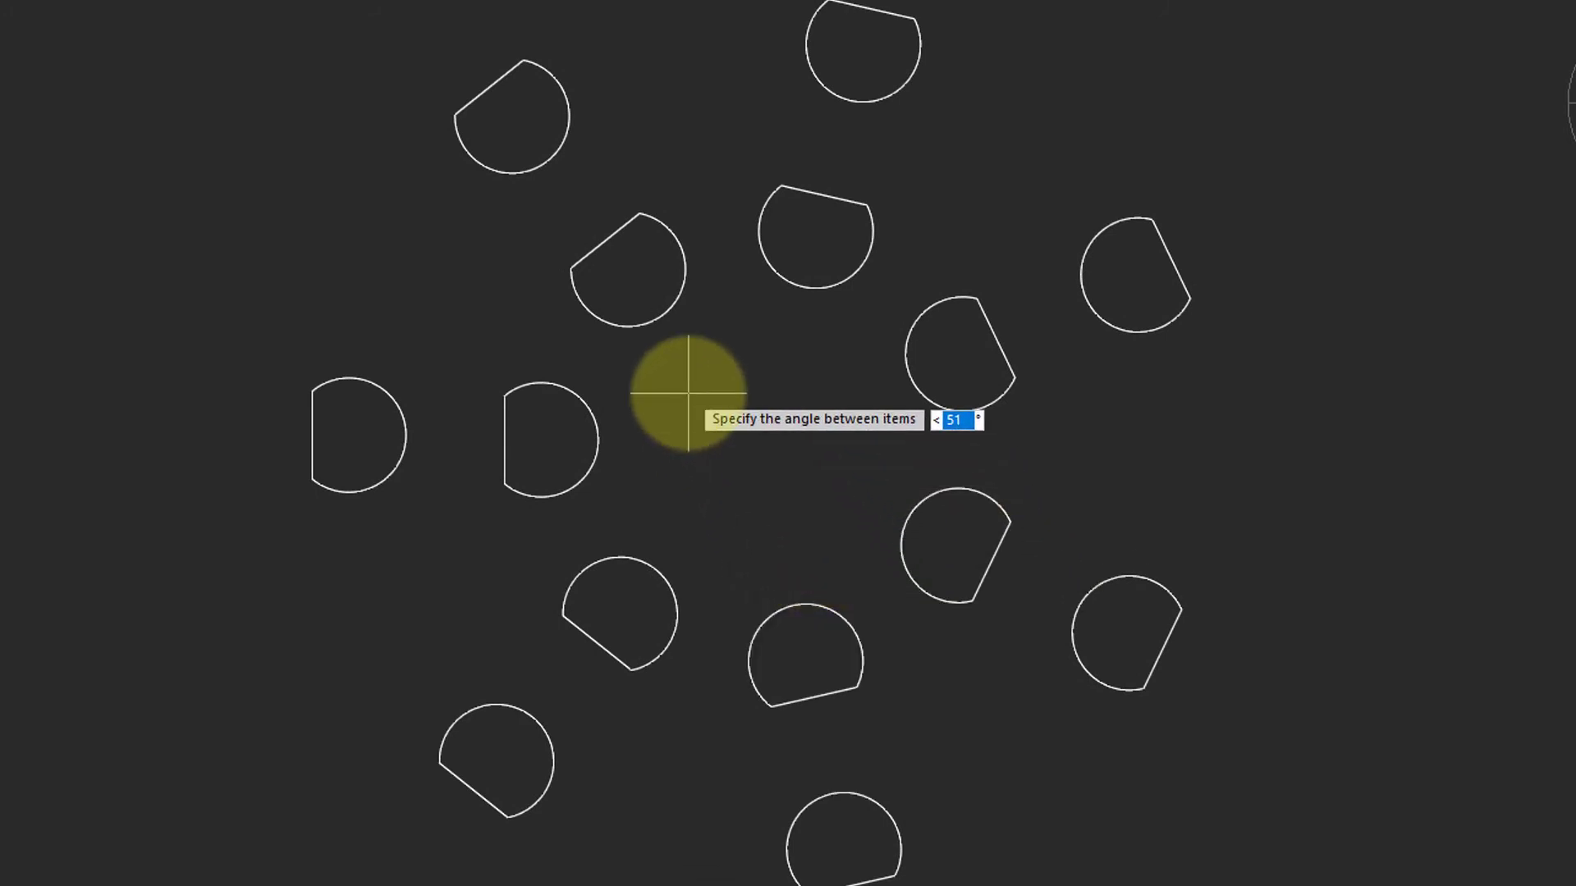
type("45")
key("Return")
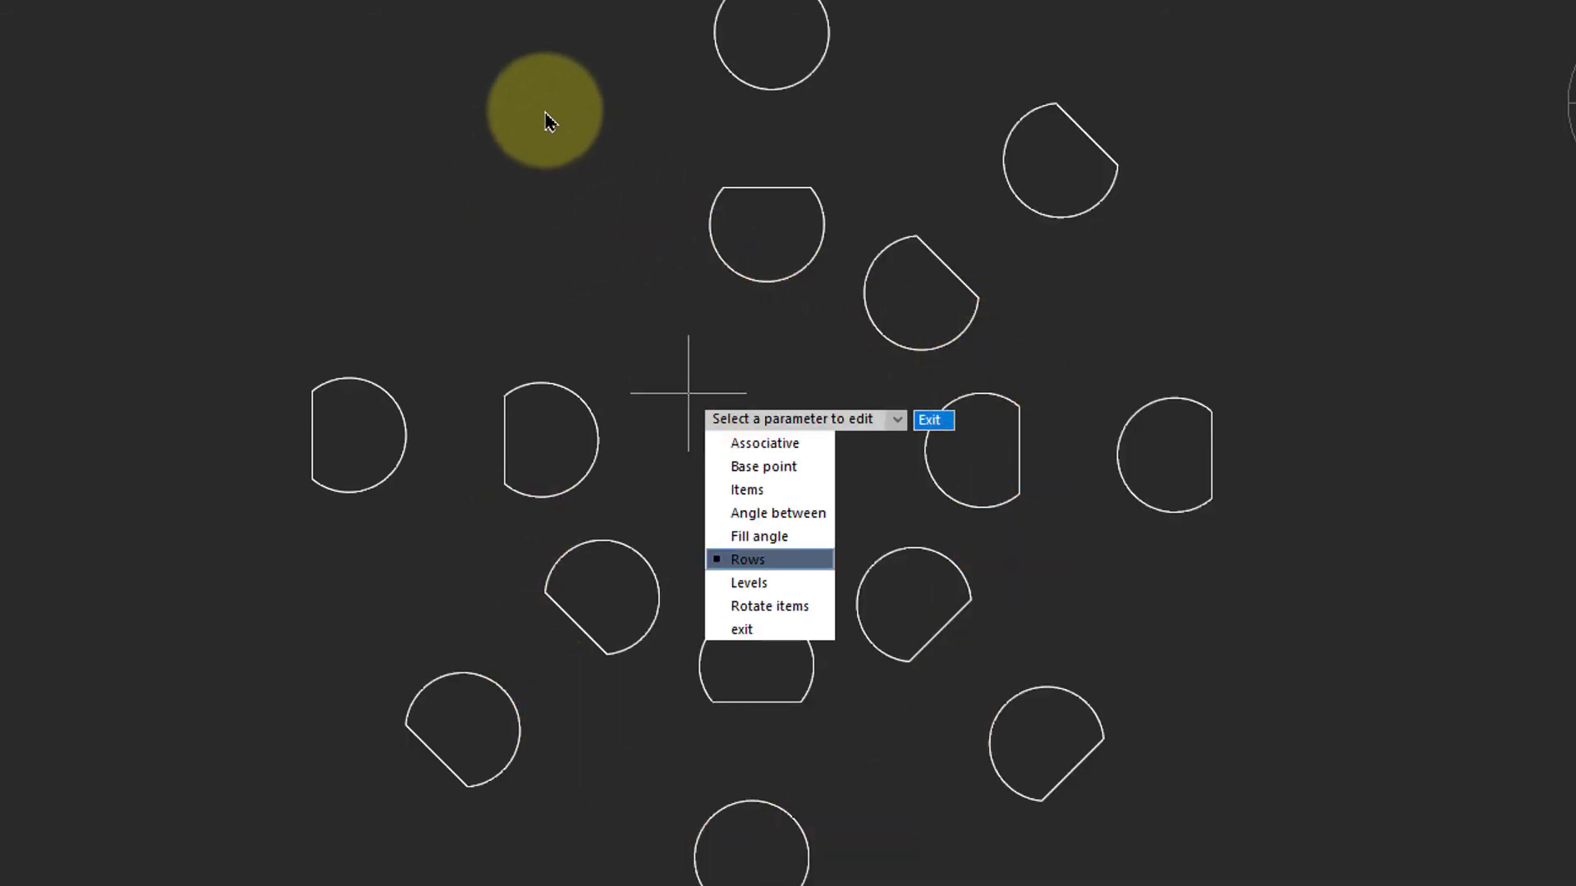
type("f")
key("Return")
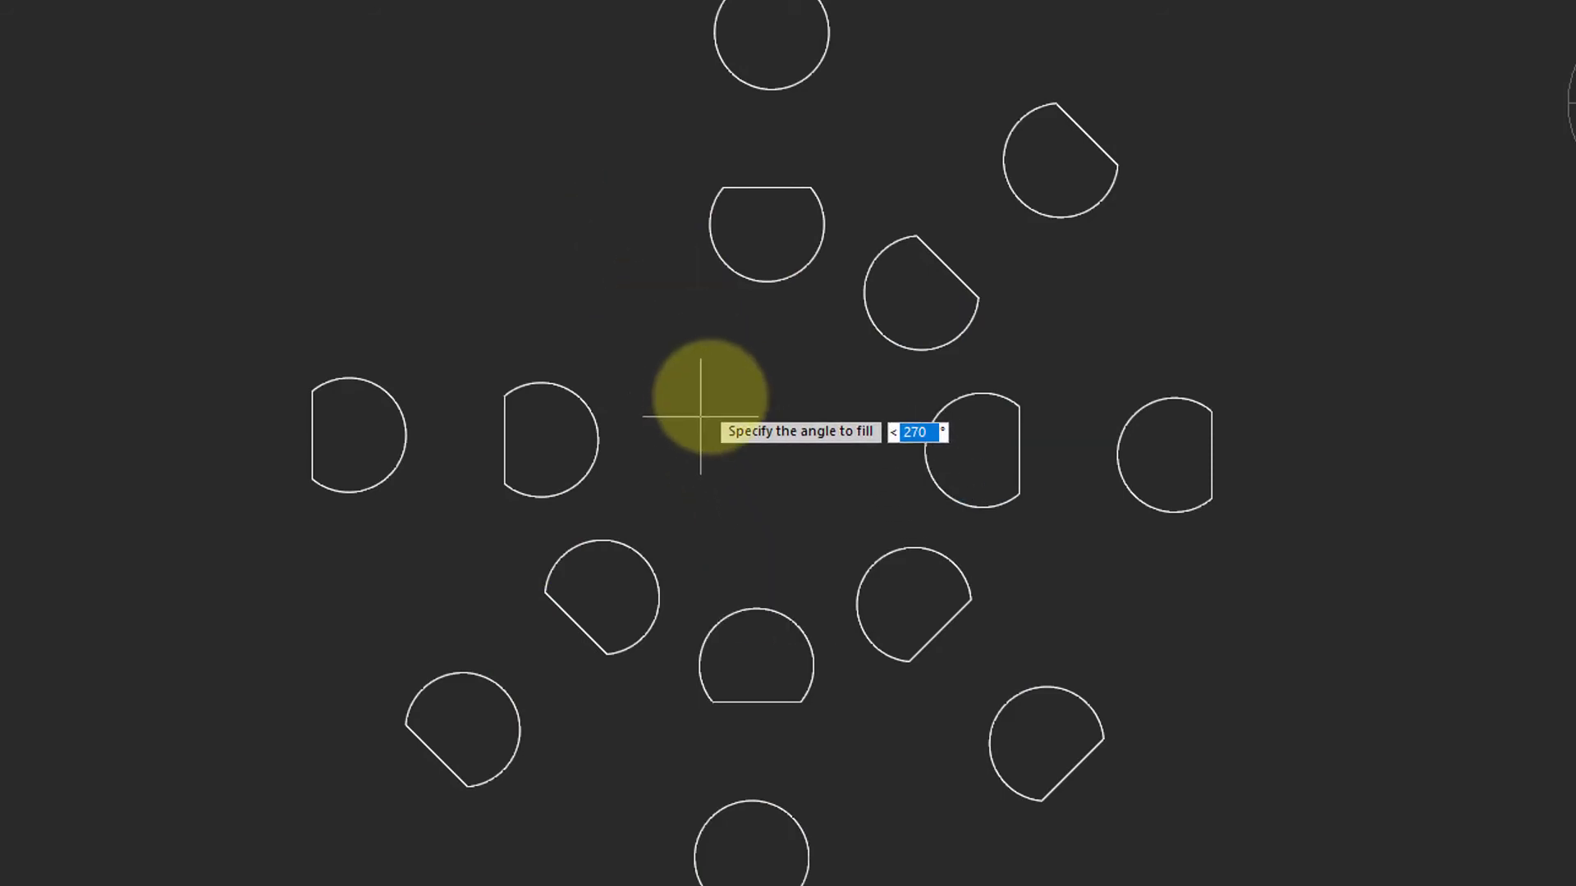
type("360")
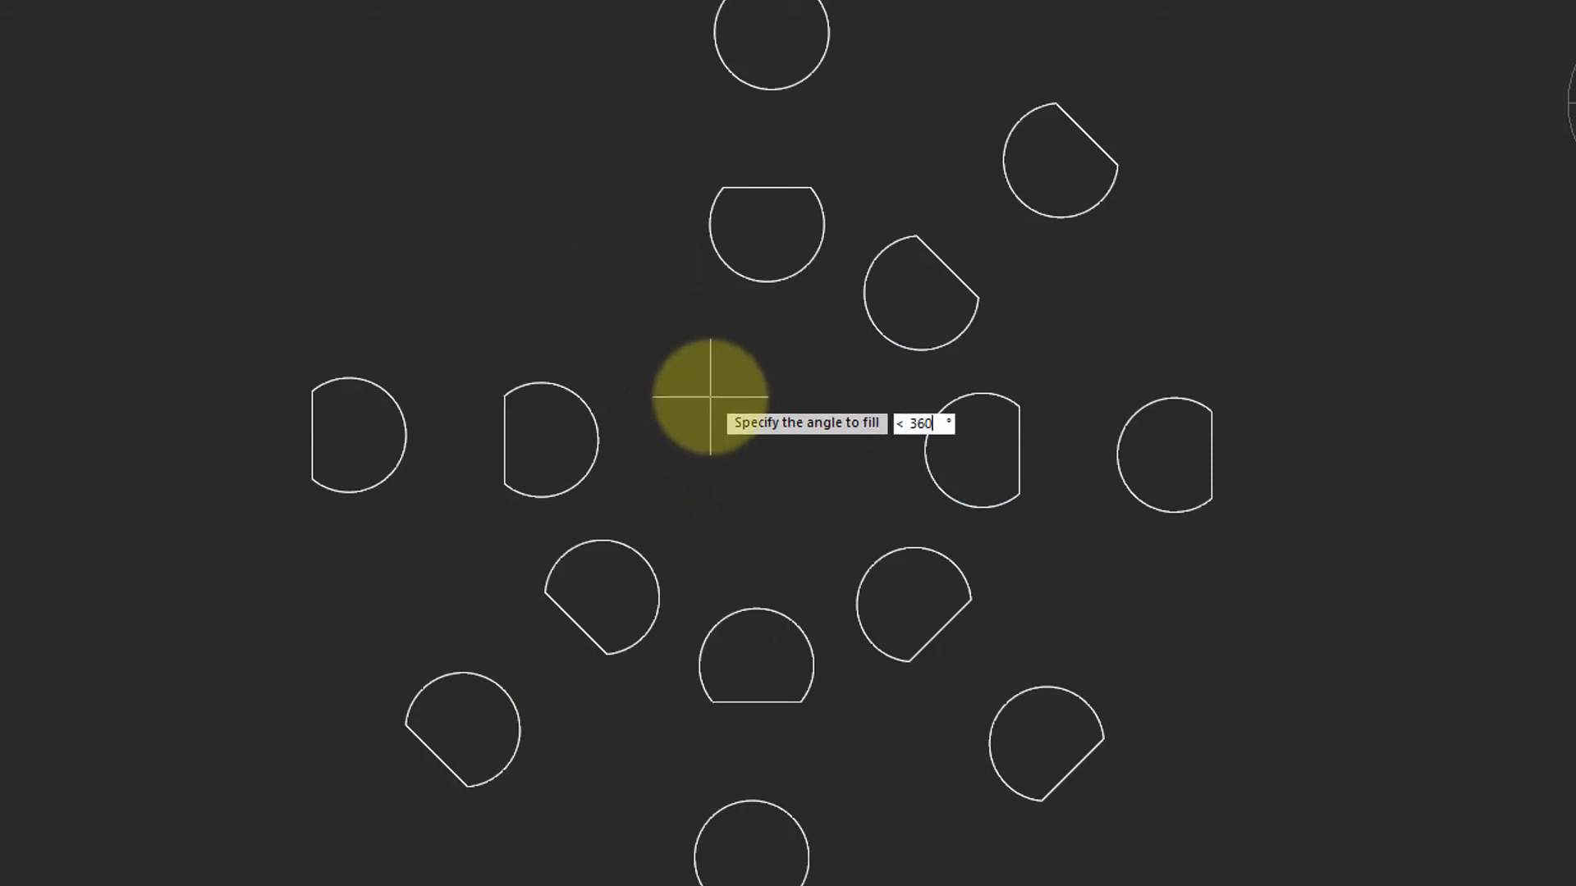
key("Return")
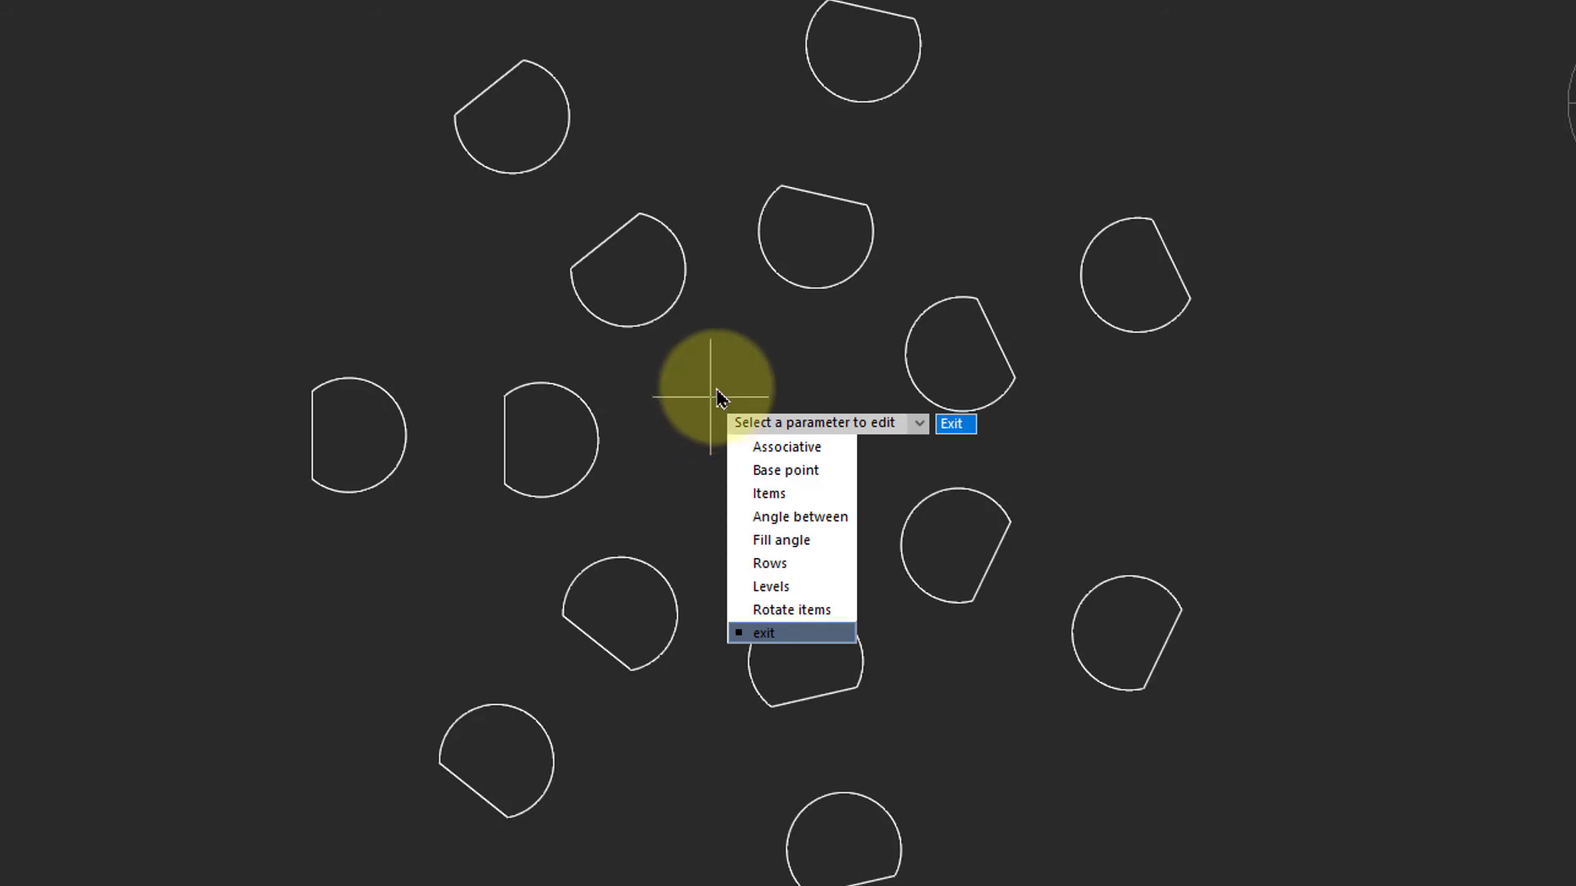
- Set the array items not to rotate, then undo the polar array with U
left_click(790, 611)
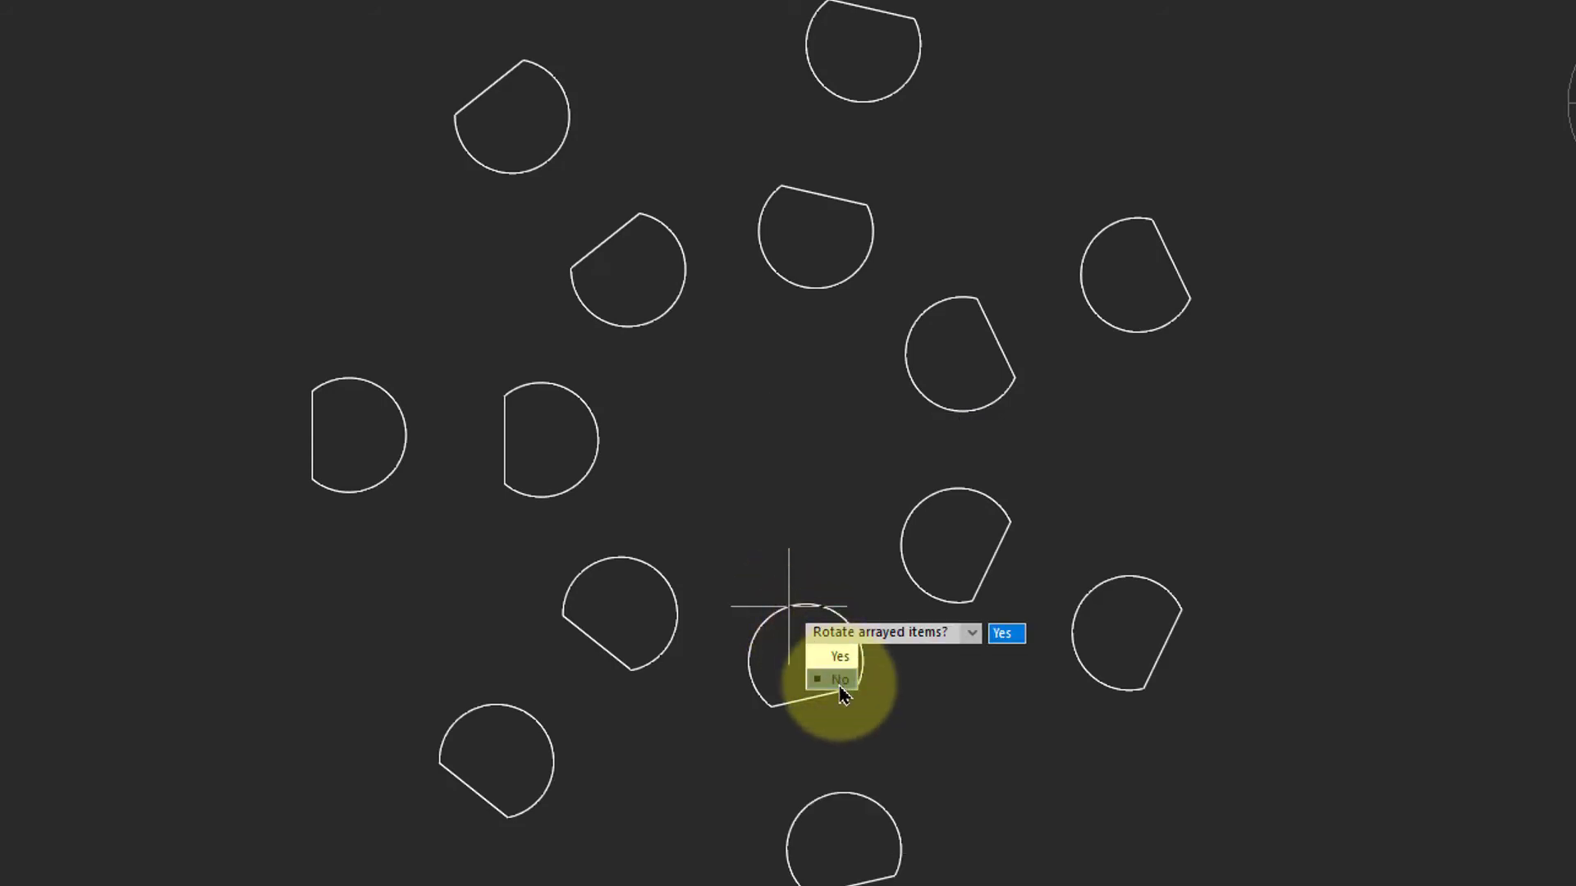
left_click(841, 680)
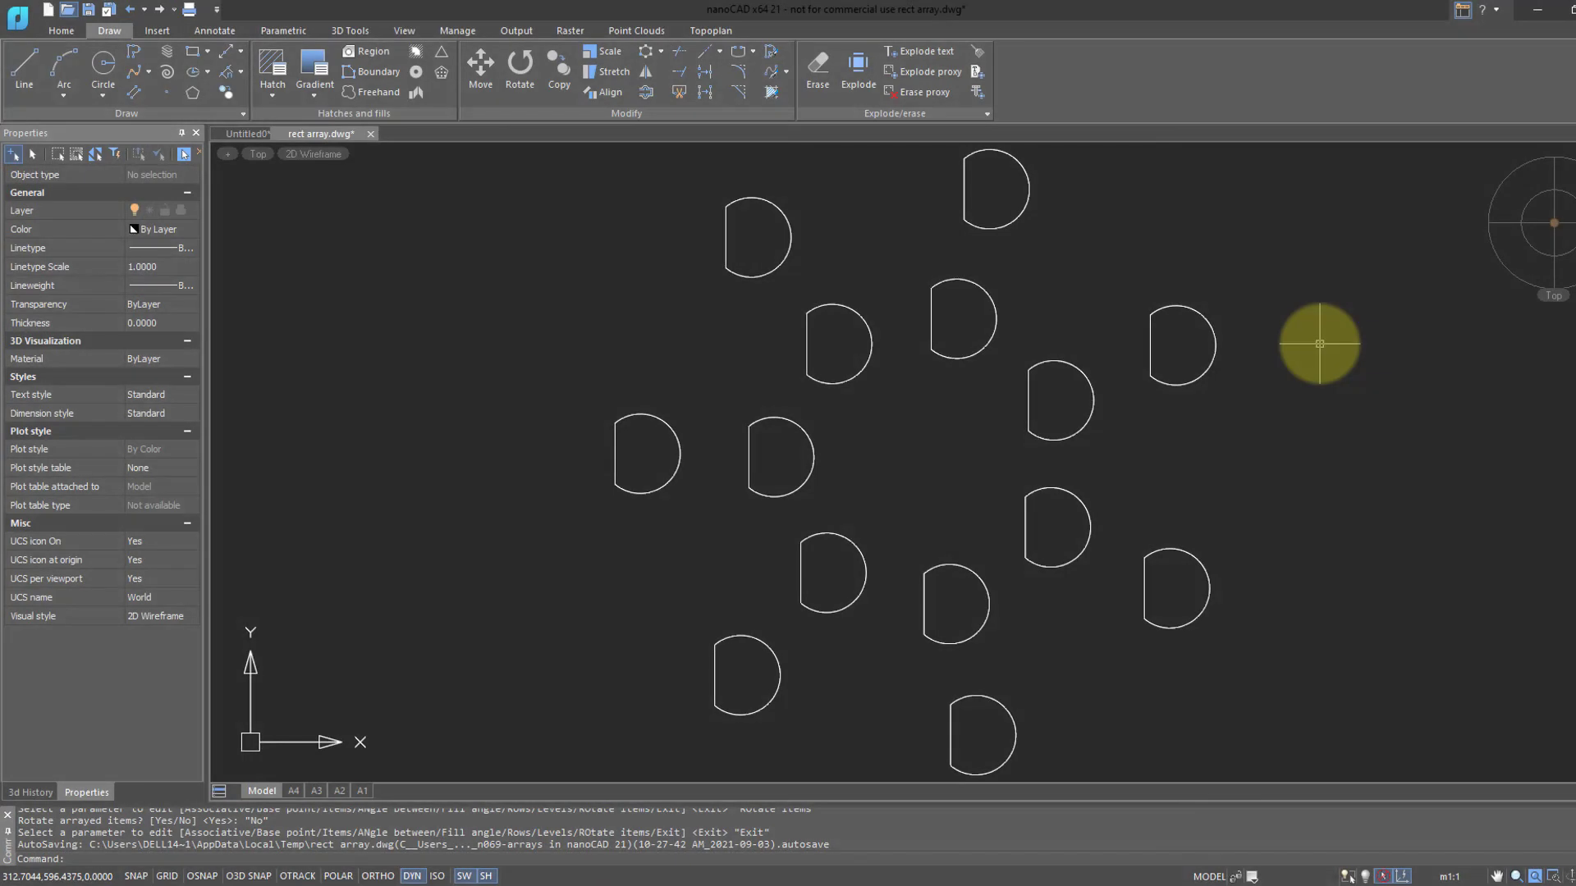
type("u")
key("Return")
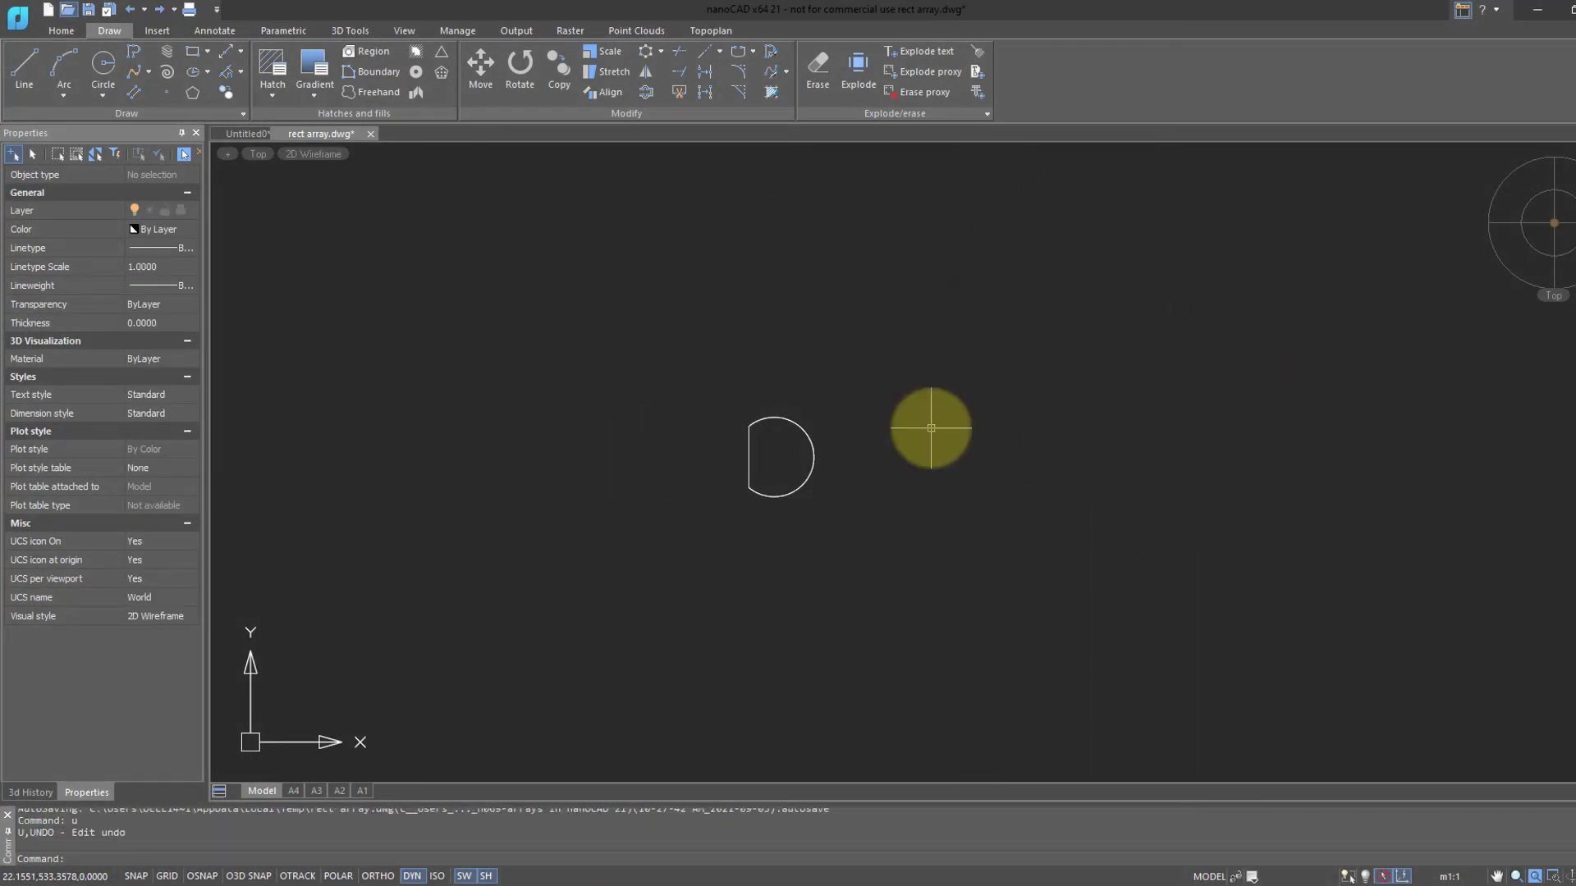